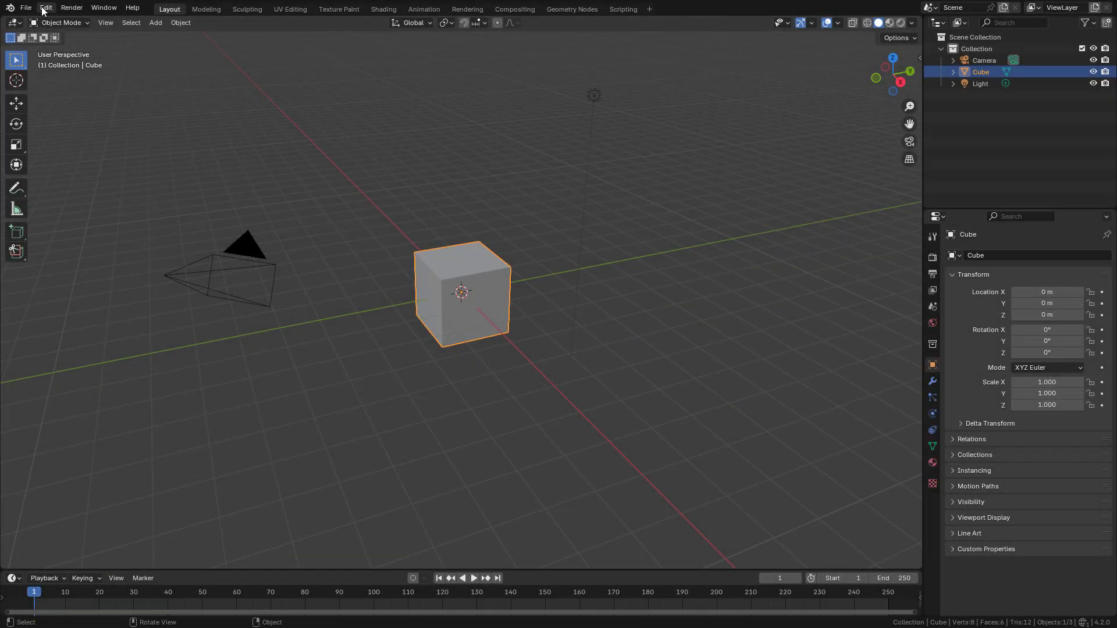
# Open the add-on preferences and start installing an add-on from disk
pyautogui.click(42, 7)
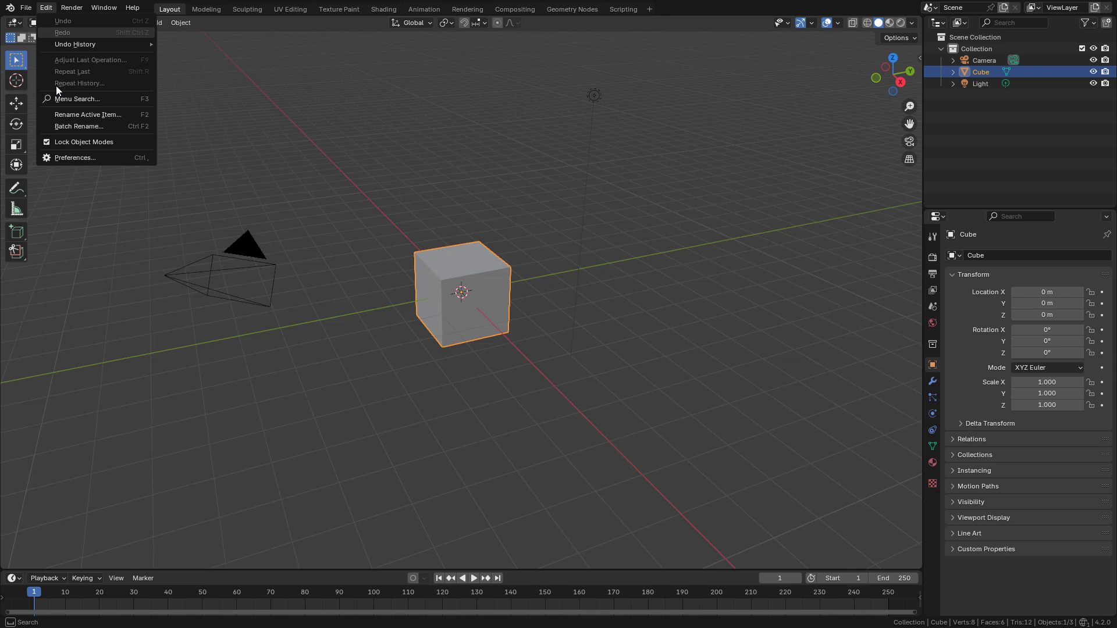
pyautogui.click(69, 157)
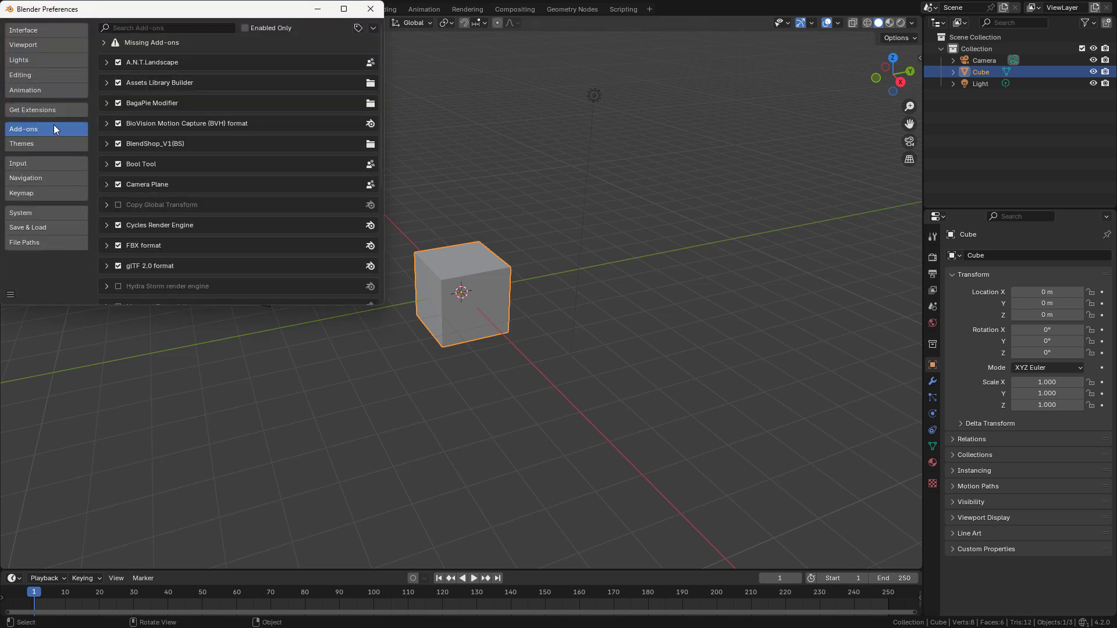
pyautogui.click(373, 27)
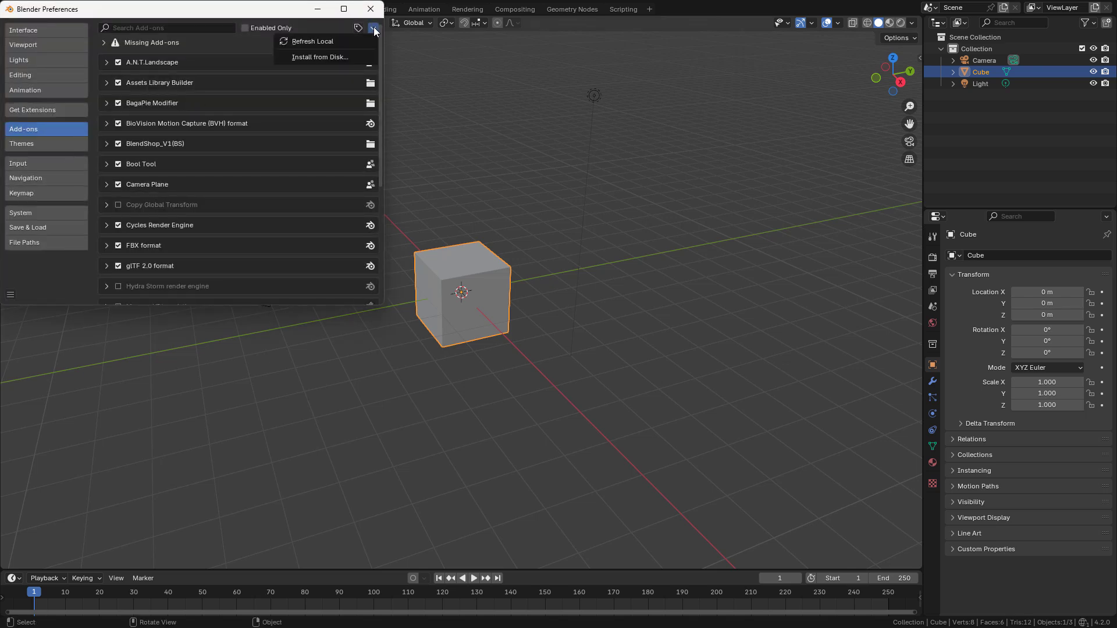
pyautogui.click(334, 58)
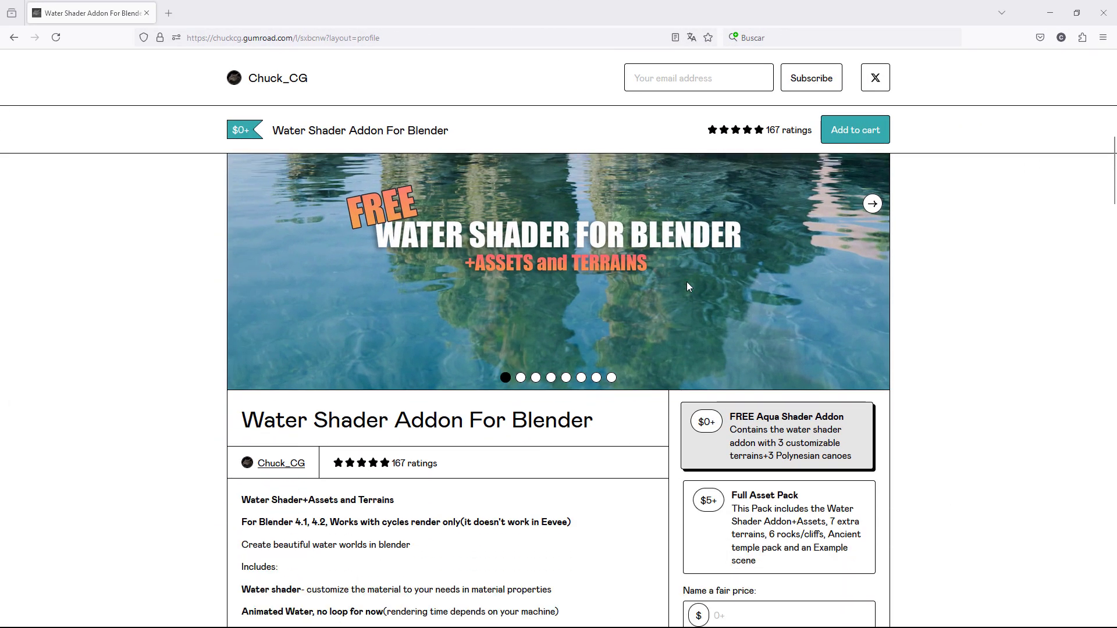
# In the browser, select the Full Asset Pack of the Water Shader Addon and look through its description and included assets
pyautogui.scroll(-2, 686, 281)
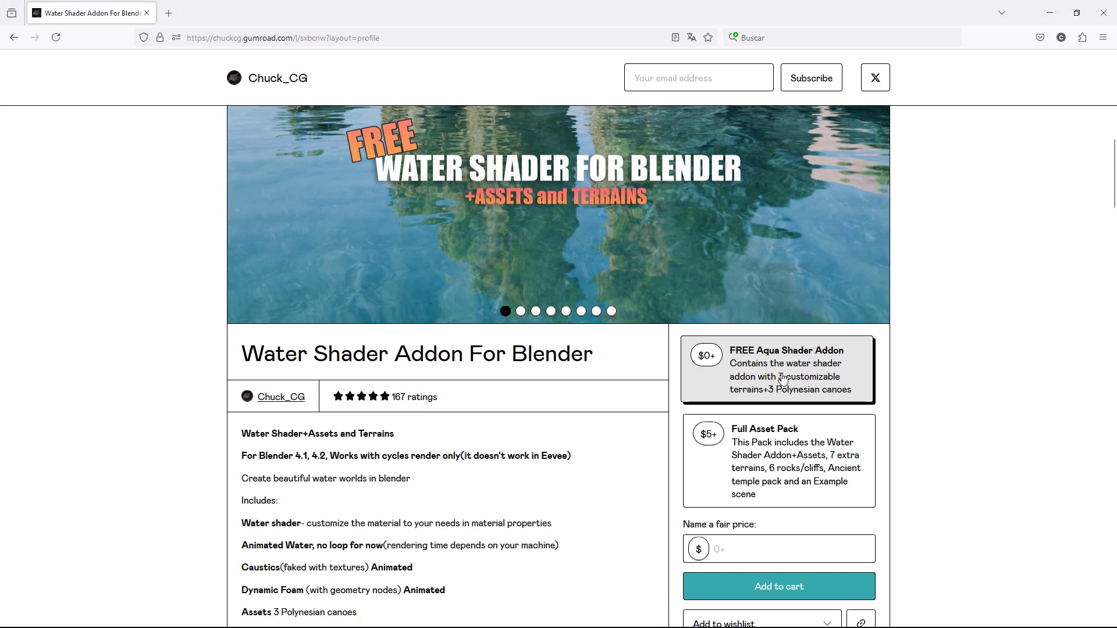
pyautogui.click(774, 457)
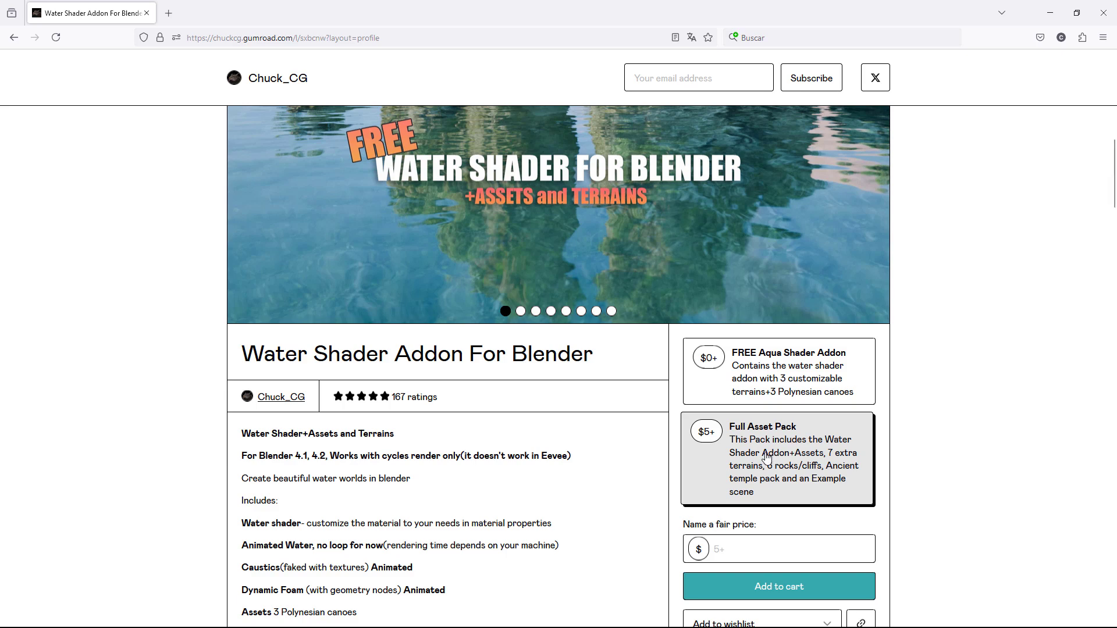
pyautogui.scroll(-10, 621, 470)
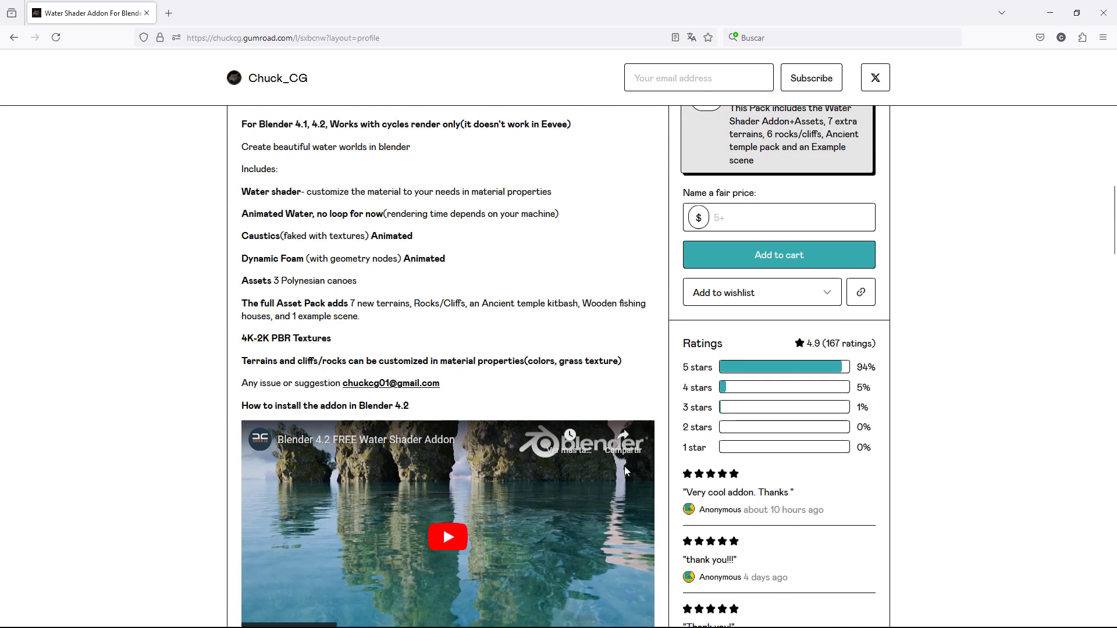
pyautogui.scroll(-10, 624, 466)
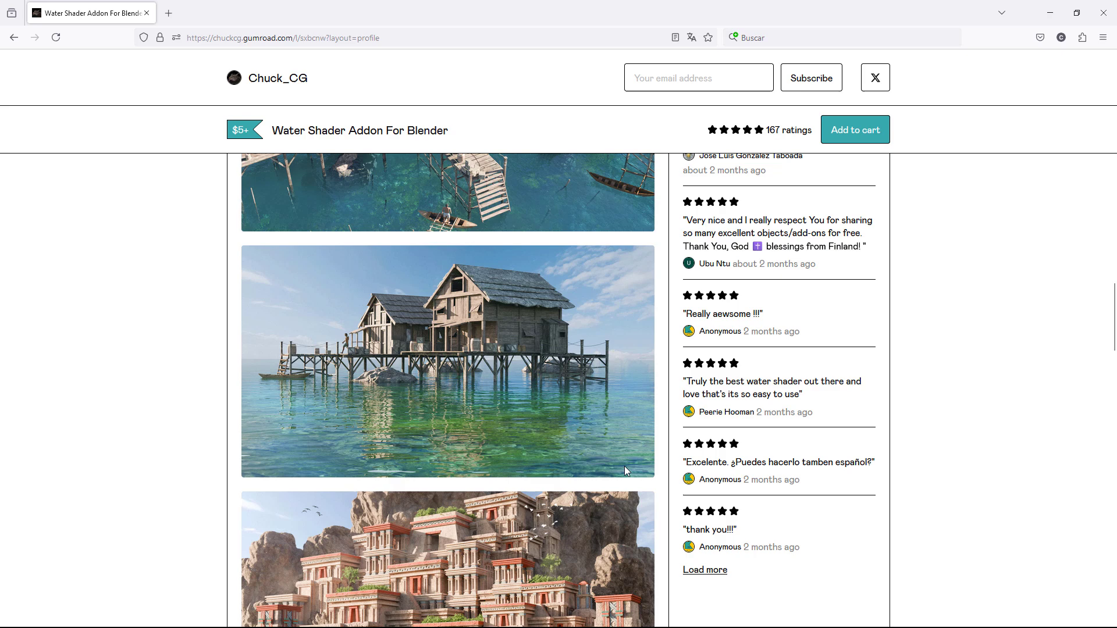
pyautogui.scroll(-2, 626, 471)
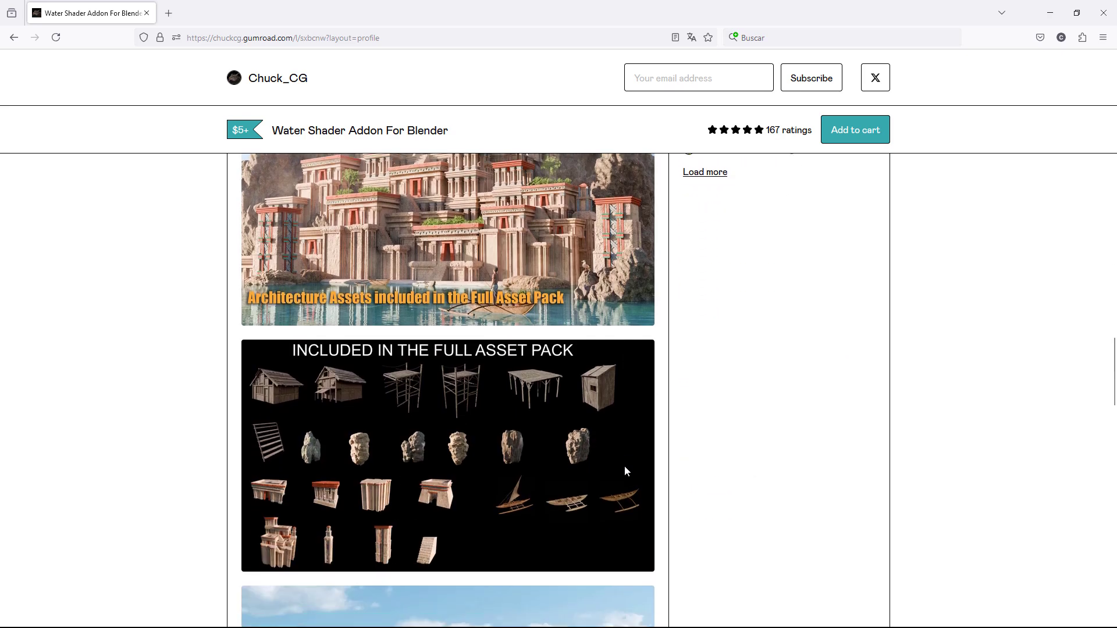
pyautogui.scroll(-3, 625, 471)
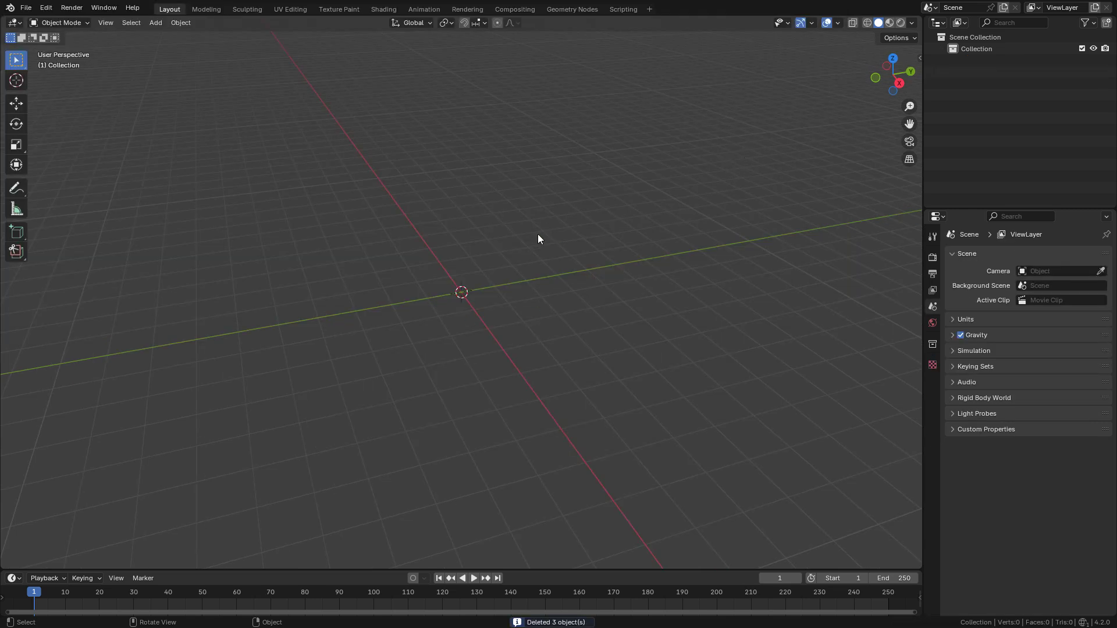
# In Blender, add a water cube to the scene with the Water Shader add-on and clear the selection
pyautogui.press('n')
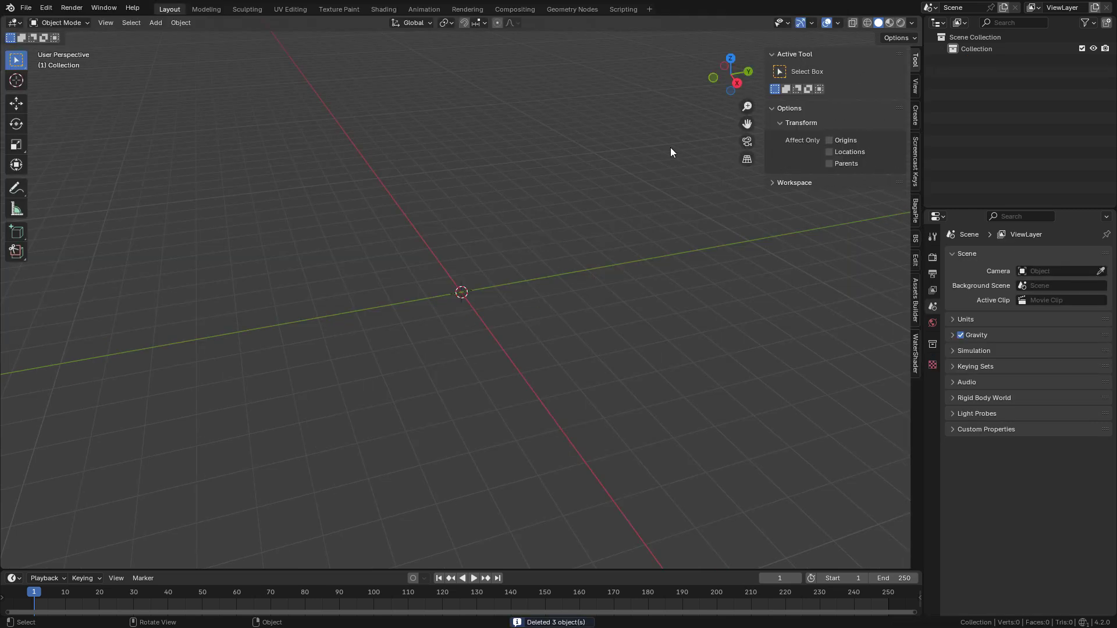
pyautogui.click(913, 357)
pyautogui.click(845, 198)
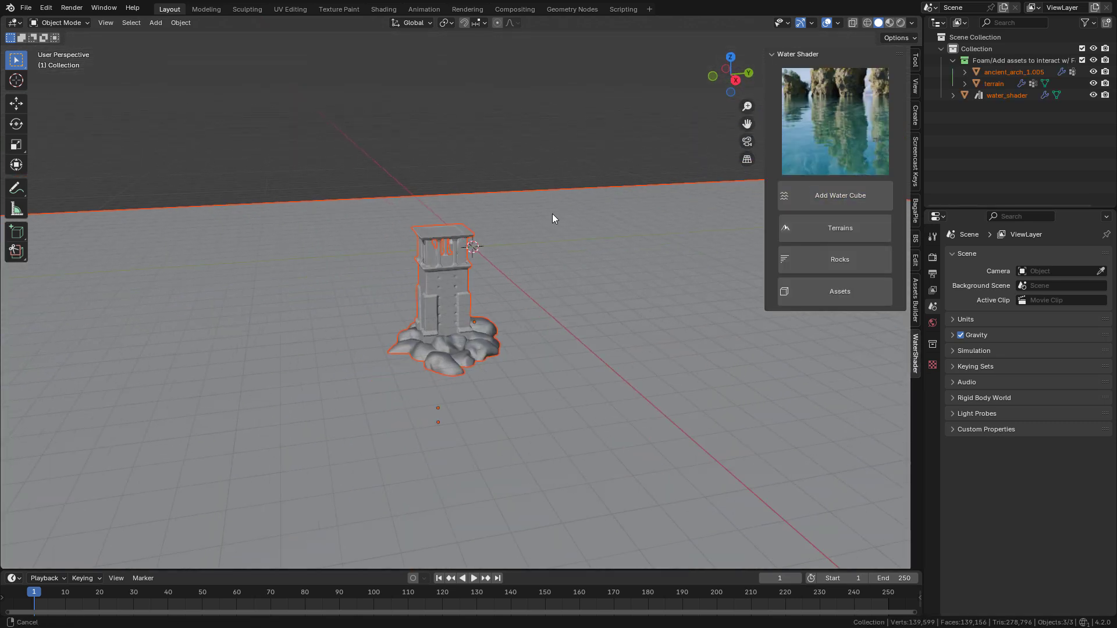
pyautogui.click(553, 218)
# Set the render engine to Cycles with GPU Compute as the device
pyautogui.click(933, 257)
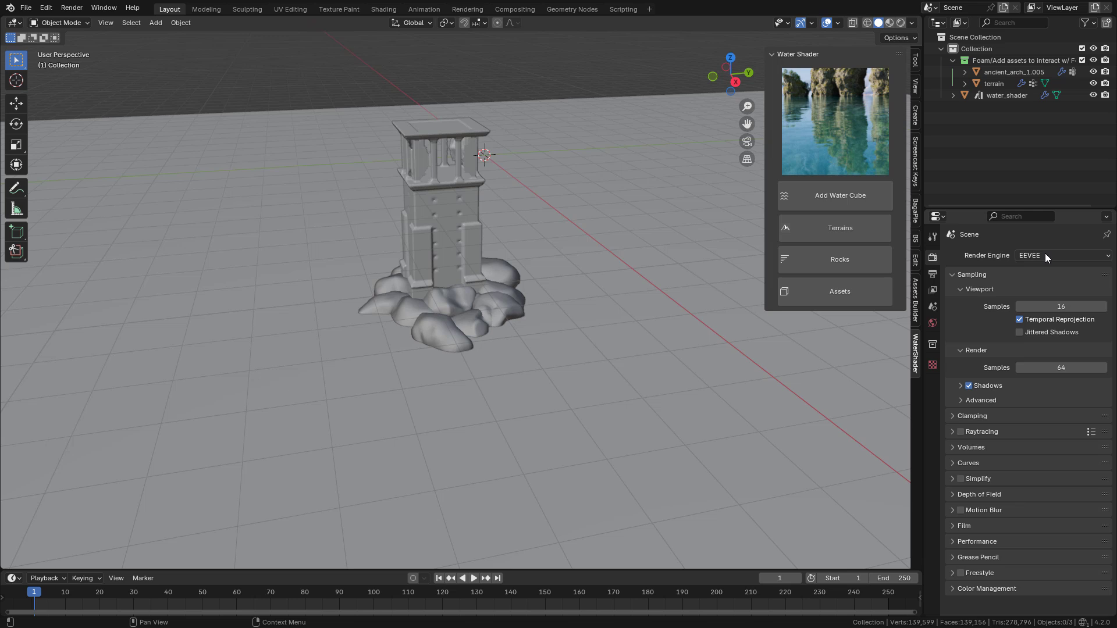
pyautogui.click(1045, 255)
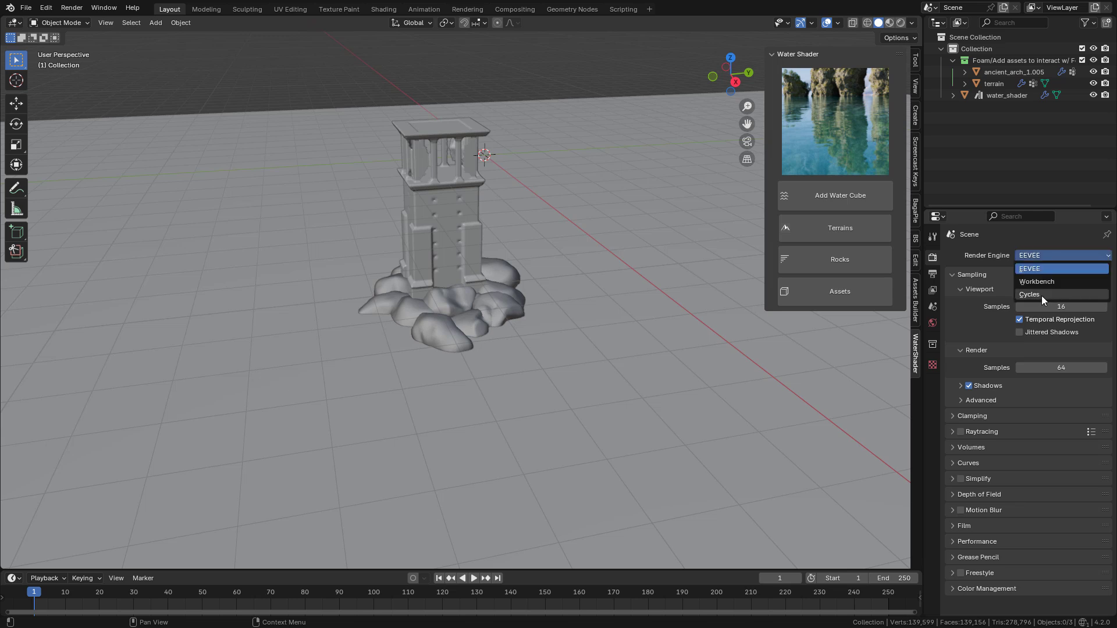
pyautogui.click(1041, 296)
pyautogui.click(1034, 285)
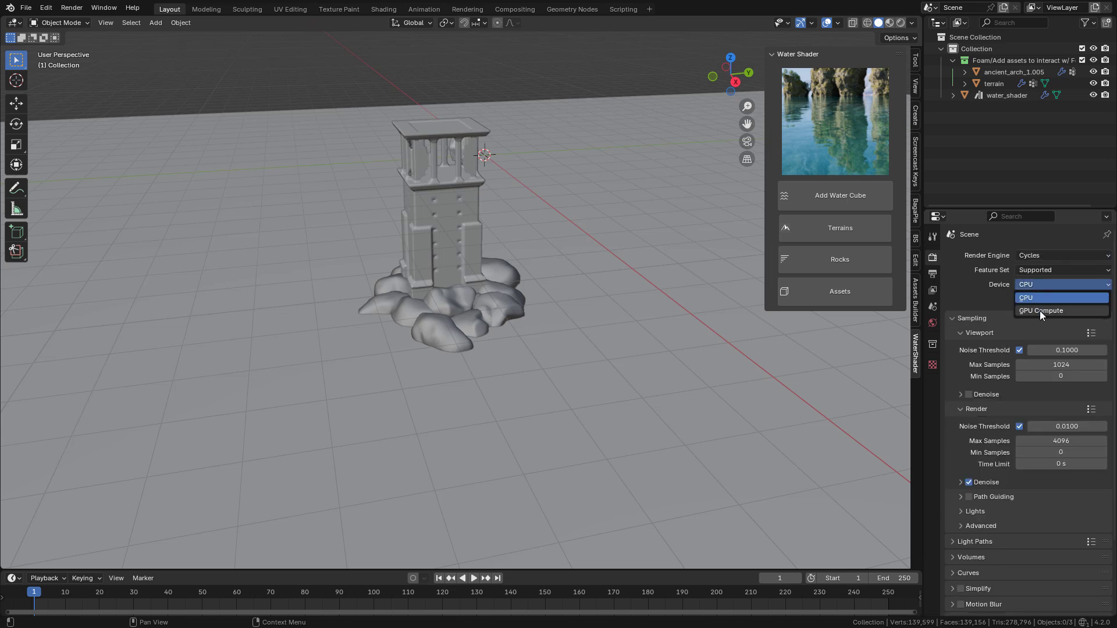
pyautogui.click(1039, 311)
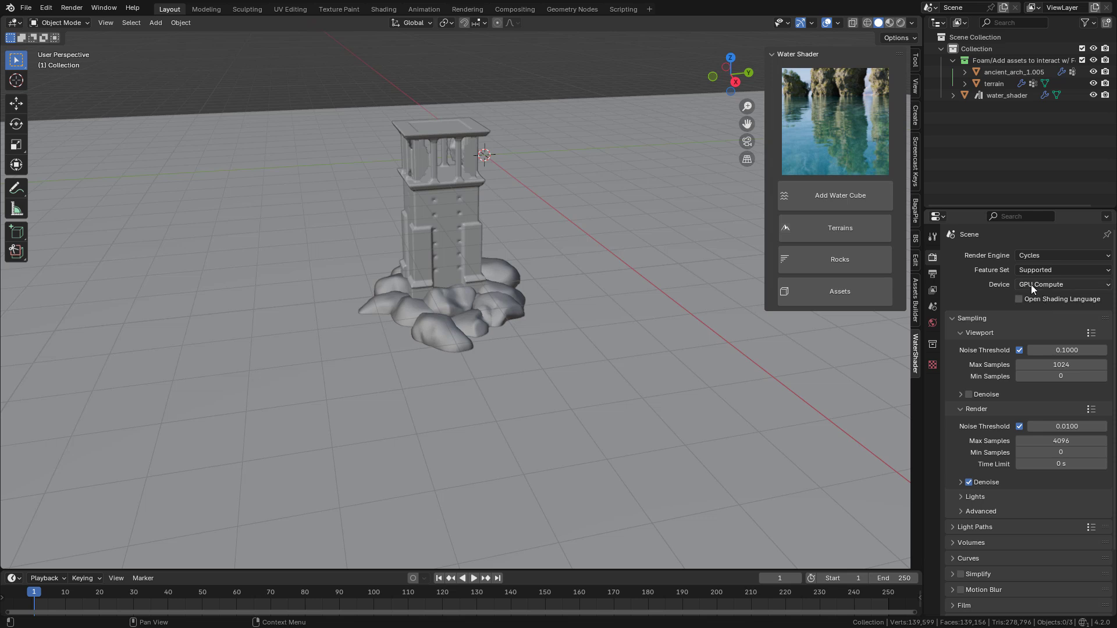
# Enable viewport denoising, set max samples to 100 for the viewport and 800 for the render, and display rendered shading
pyautogui.click(969, 395)
pyautogui.click(1060, 441)
pyautogui.click(902, 25)
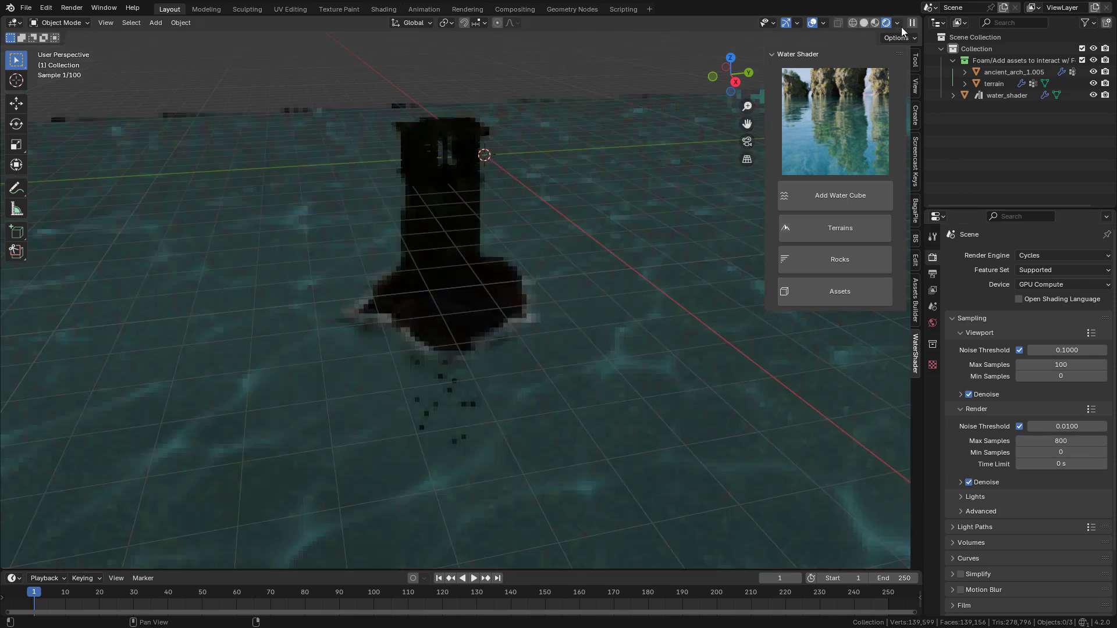
# Light the world with a Sky Texture as the background colour
pyautogui.click(932, 323)
pyautogui.click(1016, 329)
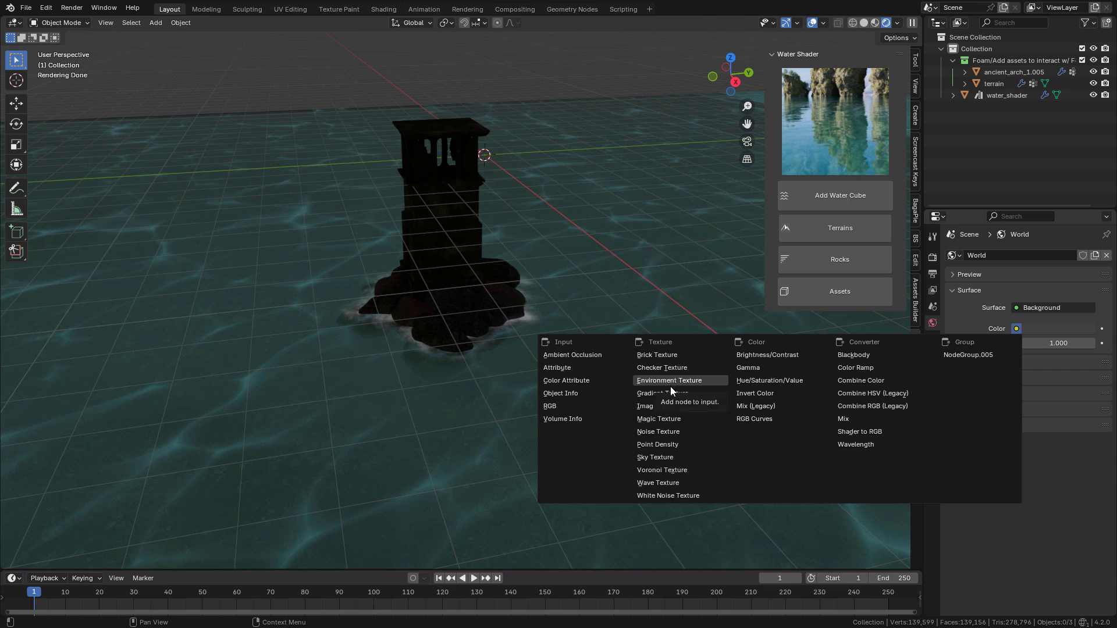
pyautogui.click(672, 458)
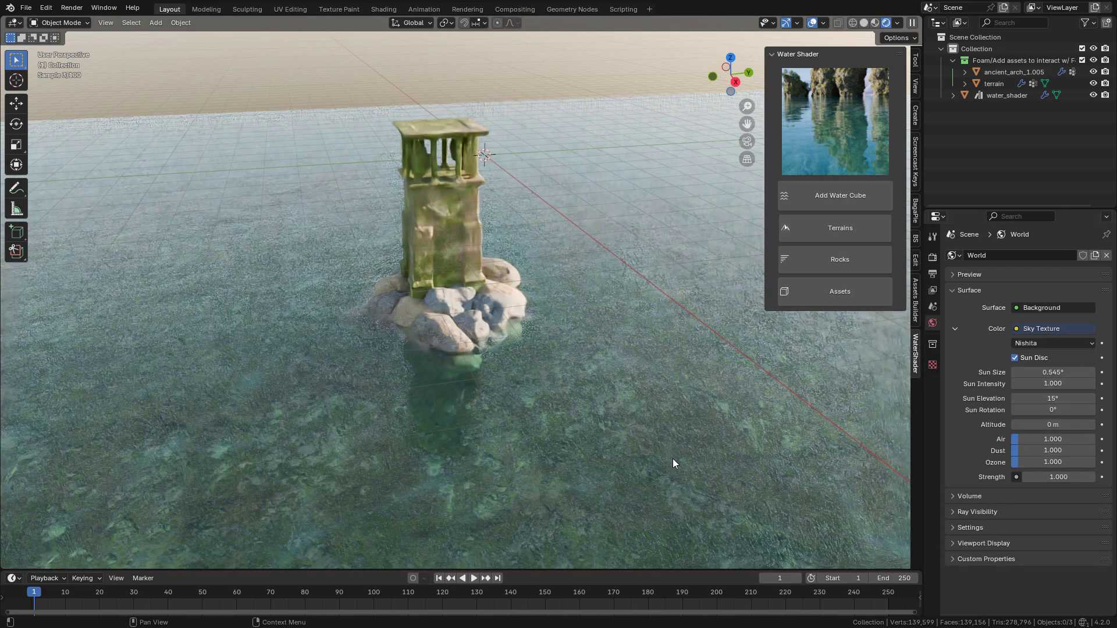
pyautogui.moveTo(634, 341); pyautogui.dragTo(633, 285, button='middle')
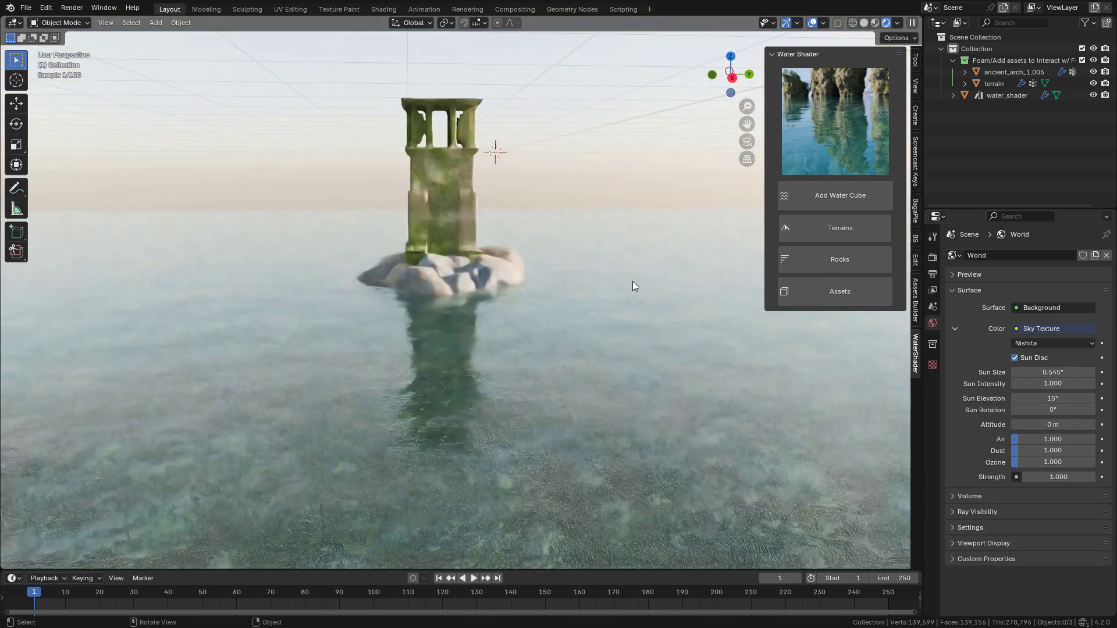
# Enable the Transparent film option in the render settings
pyautogui.click(932, 258)
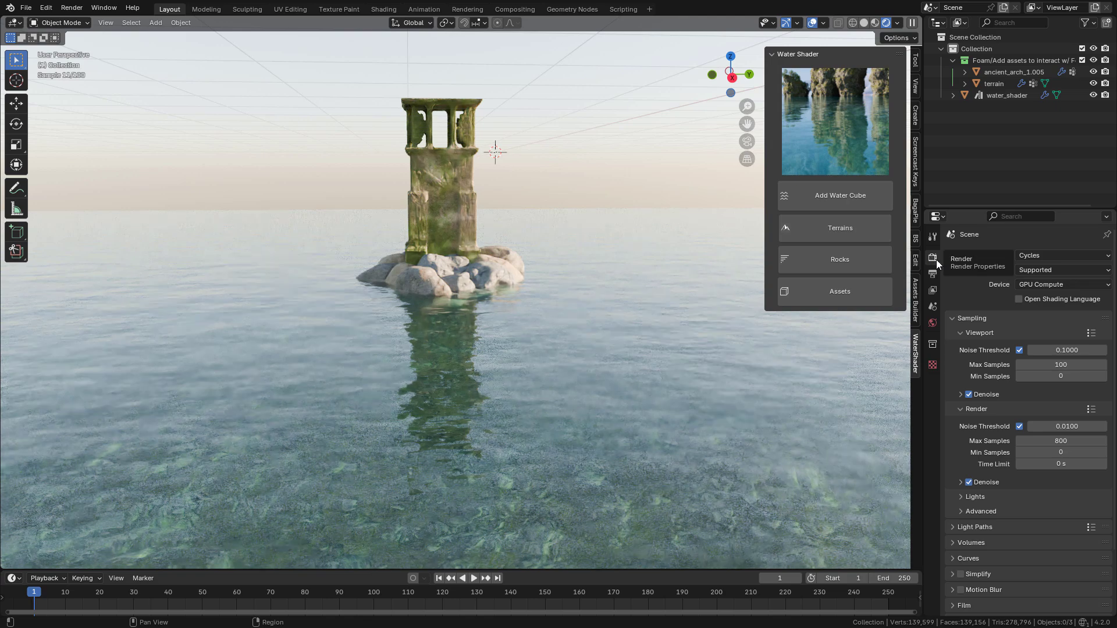
pyautogui.scroll(-3, 992, 419)
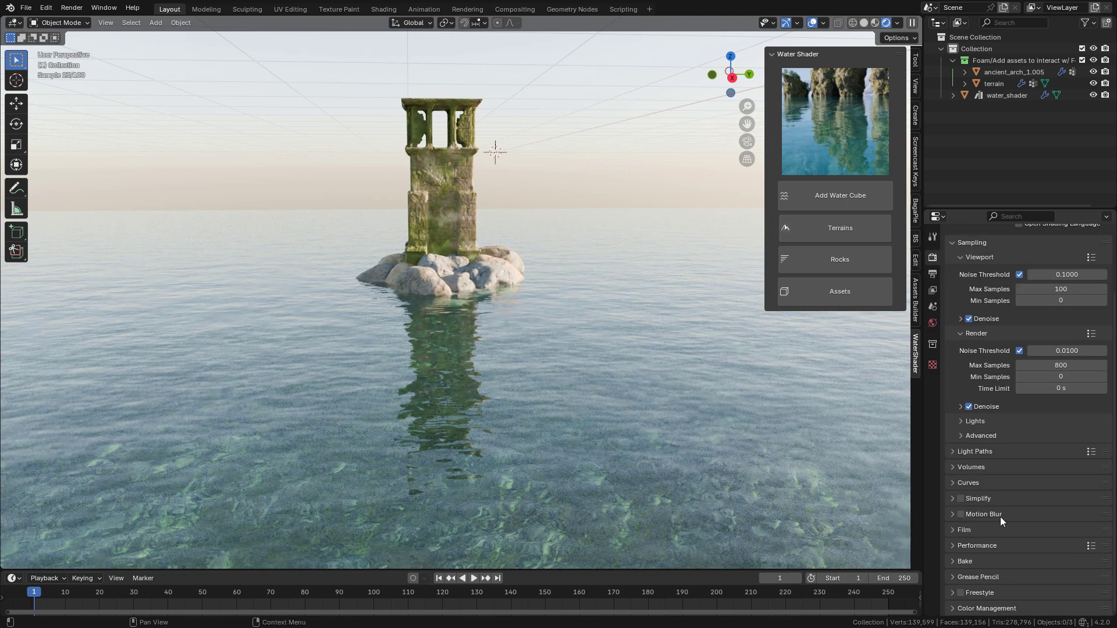
pyautogui.click(965, 530)
pyautogui.scroll(-4, 1007, 553)
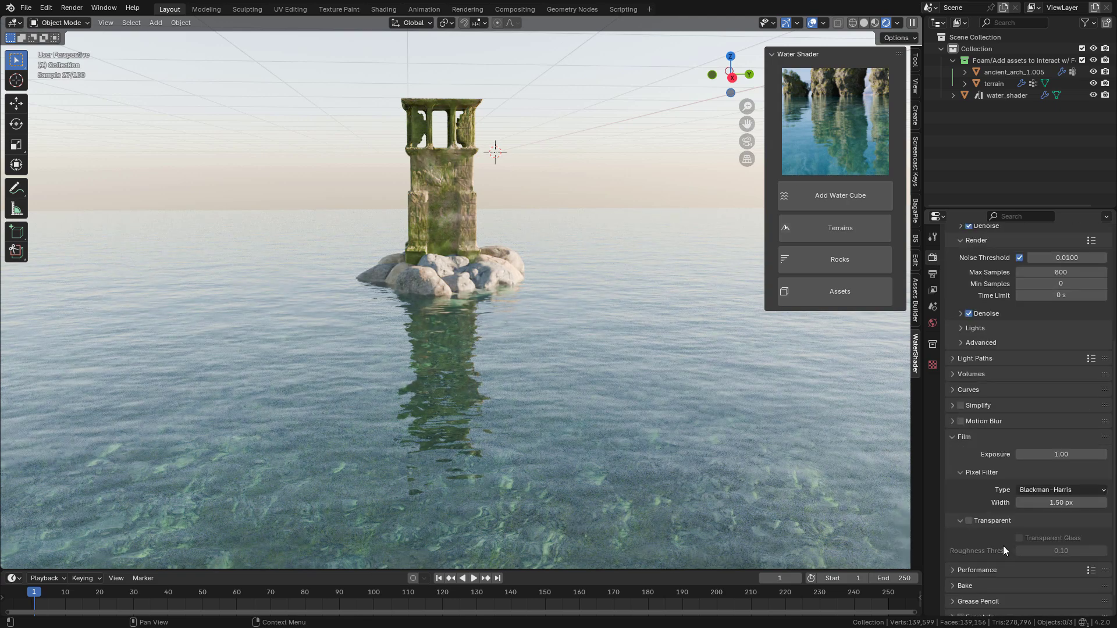
pyautogui.click(969, 522)
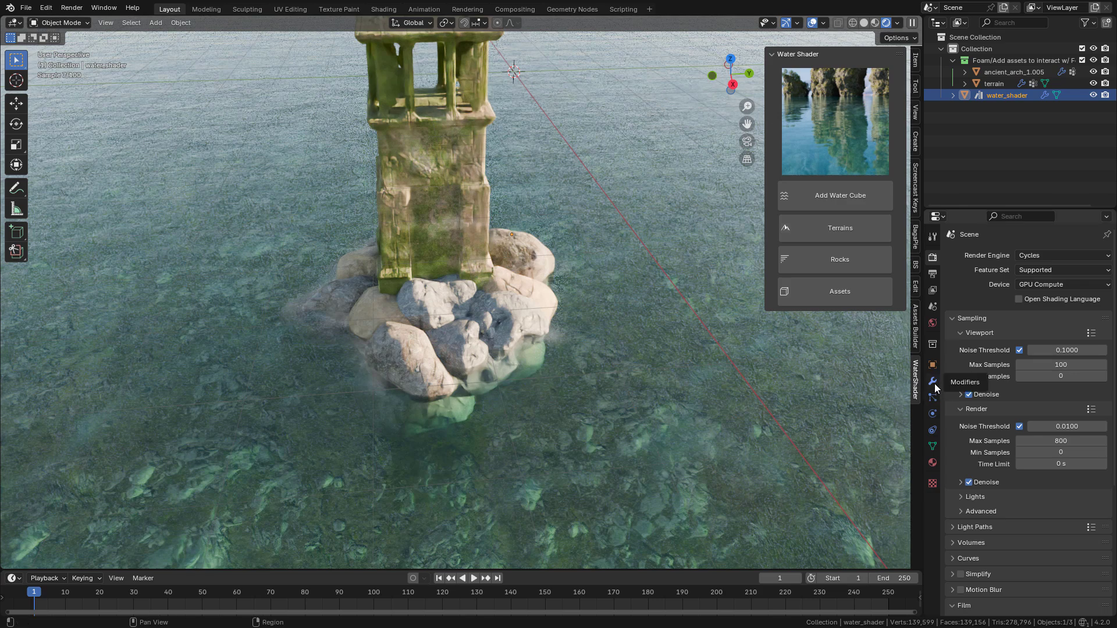
# Set the To Min value of the water_shader object's Geometry Nodes modifier to 1.596
pyautogui.click(933, 383)
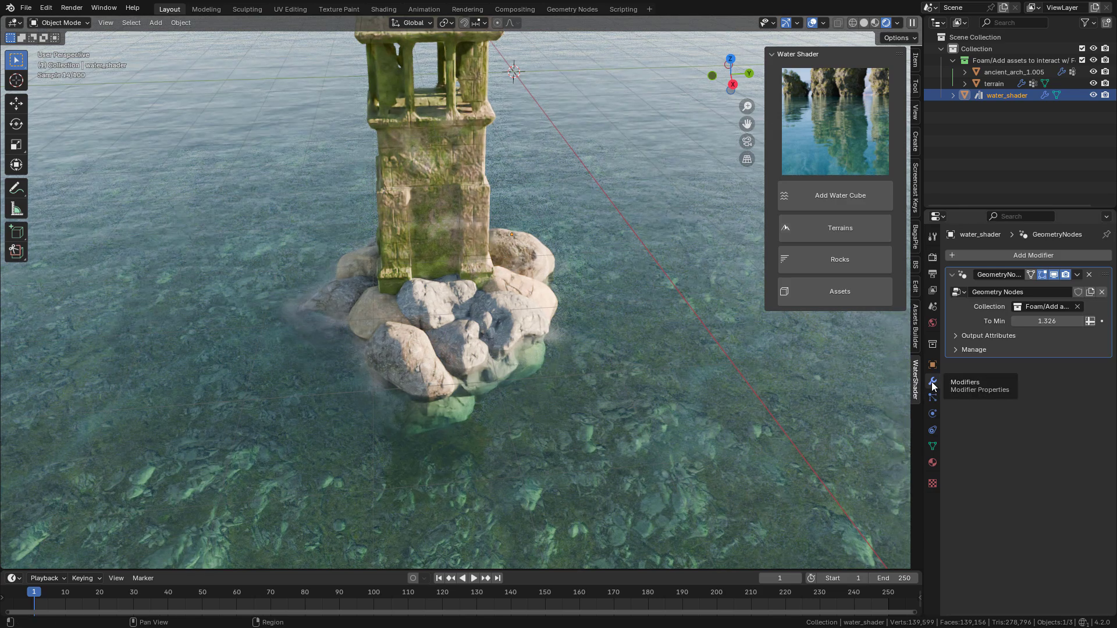
pyautogui.moveTo(1047, 321); pyautogui.dragTo(1038, 321)
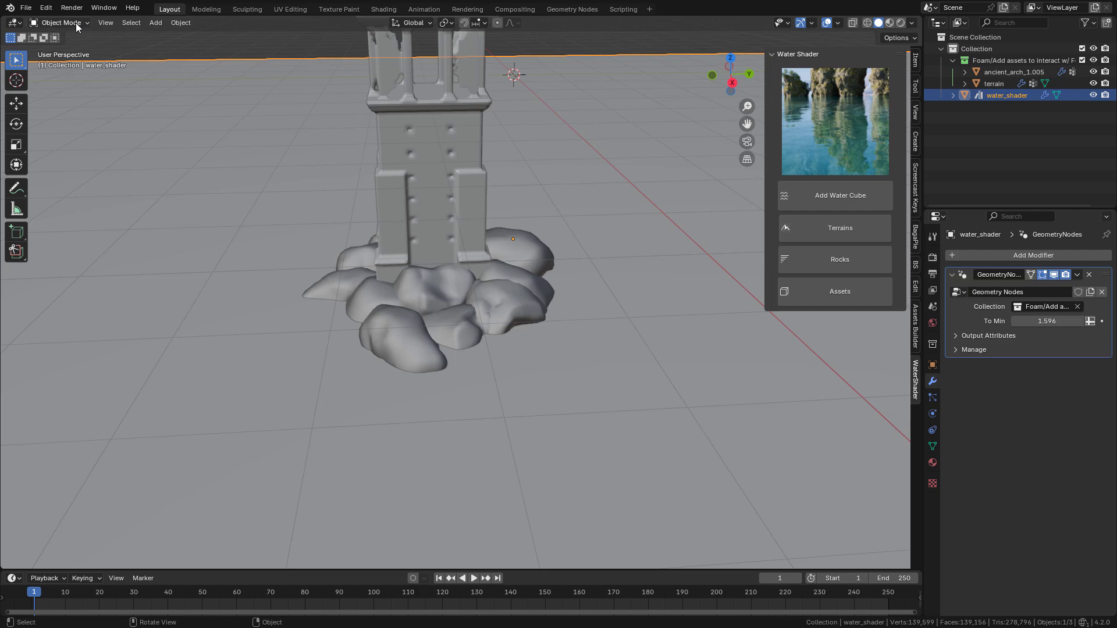
# Put the water surface in Edit Mode and circle-select the faces around the tower's rocky base
pyautogui.click(76, 23)
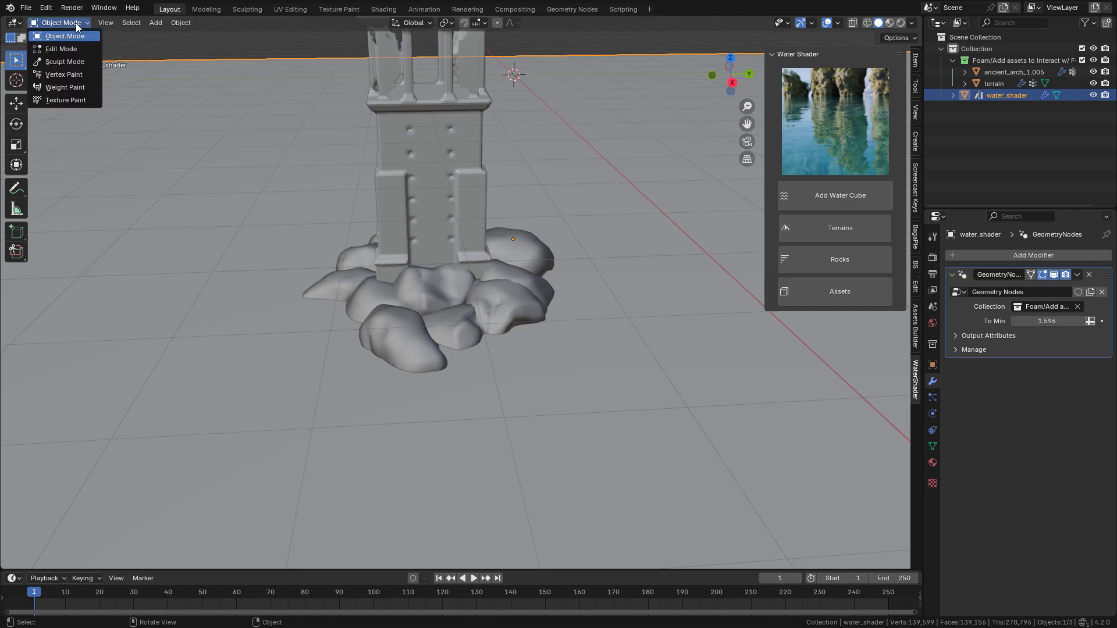
pyautogui.click(70, 50)
pyautogui.moveTo(329, 210); pyautogui.dragTo(336, 212, button='middle')
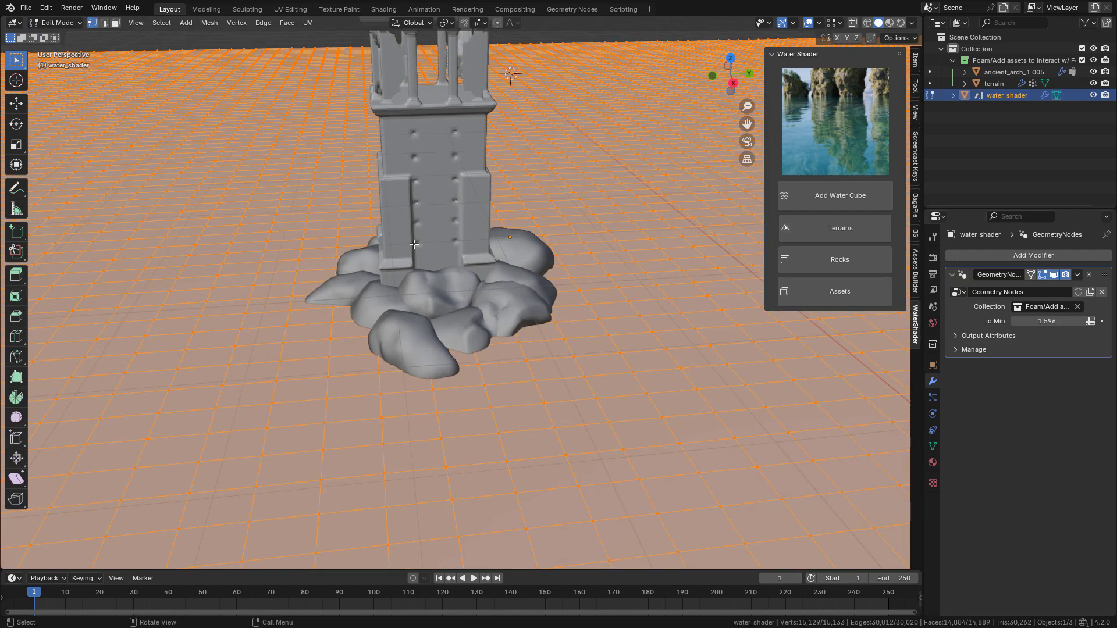
pyautogui.click(337, 214)
pyautogui.click(115, 23)
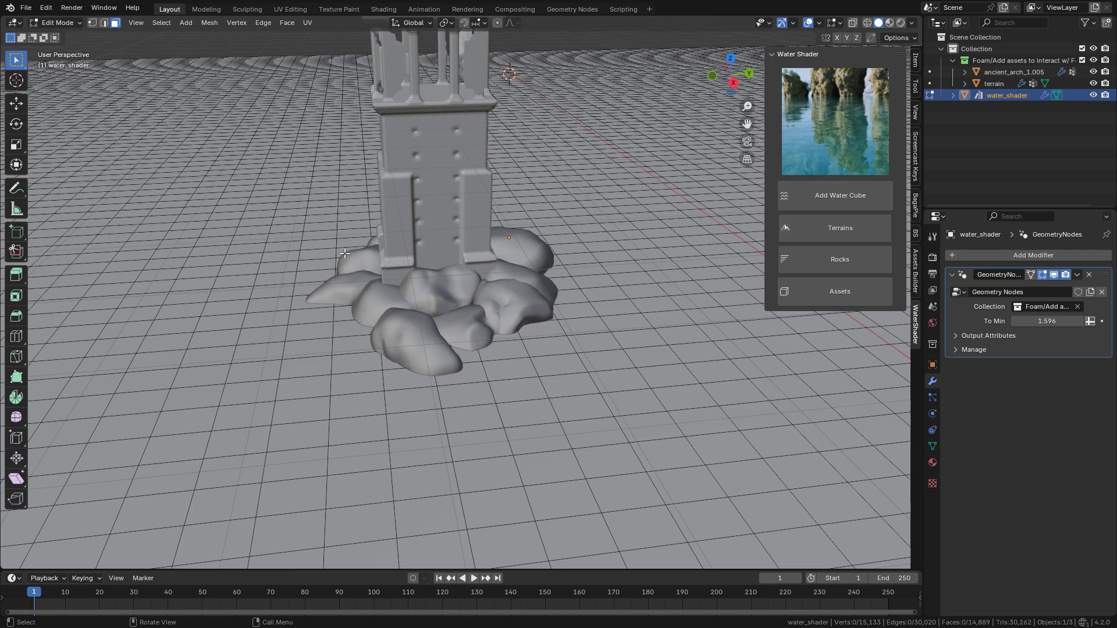
pyautogui.press('c')
pyautogui.moveTo(358, 224)
pyautogui.mouseDown()
pyautogui.moveTo(372, 209)
pyautogui.moveTo(261, 292)
pyautogui.moveTo(436, 384)
pyautogui.moveTo(524, 233)
pyautogui.moveTo(344, 207)
pyautogui.mouseUp()
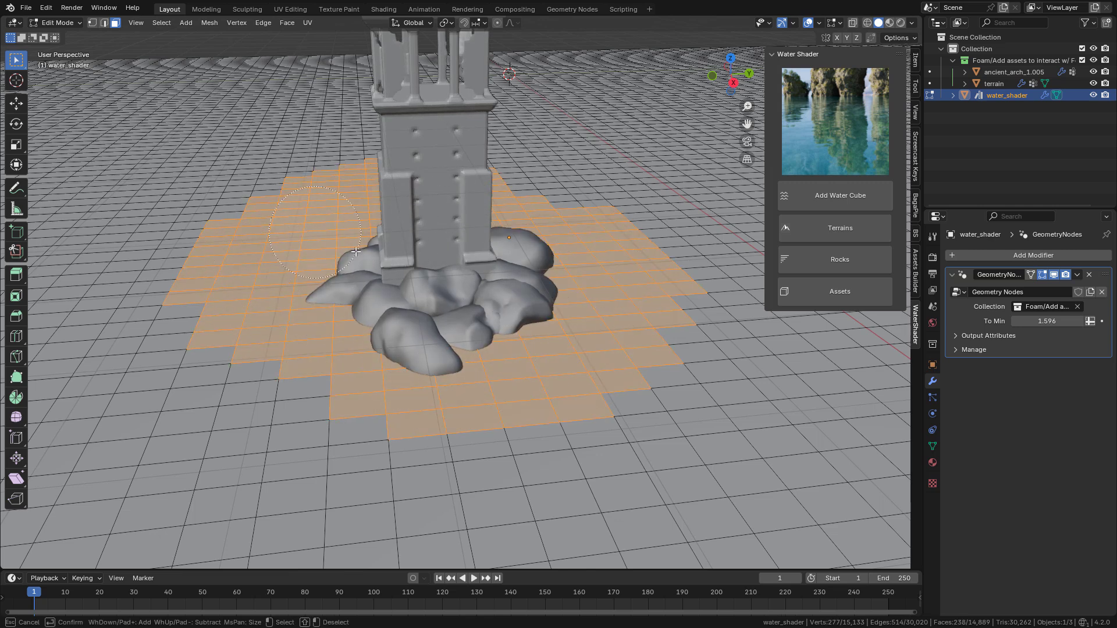
pyautogui.press('Escape')
# Subdivide the selected water faces around the rocks with 3 cuts
pyautogui.moveTo(506, 282); pyautogui.dragTo(430, 280, button='middle')
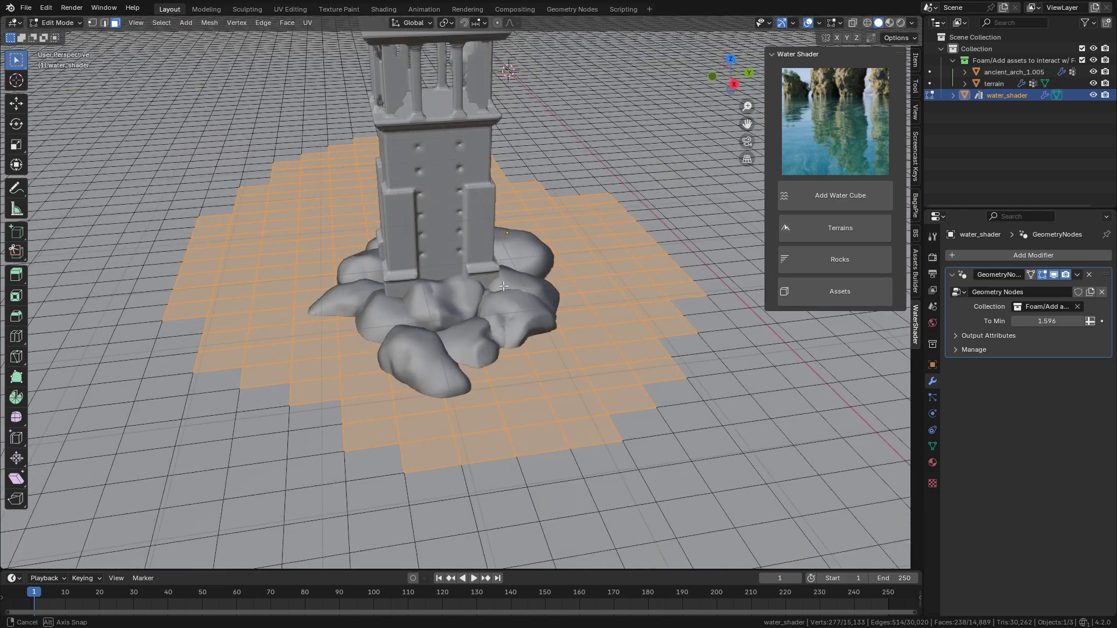
pyautogui.rightClick(430, 281)
pyautogui.click(401, 275)
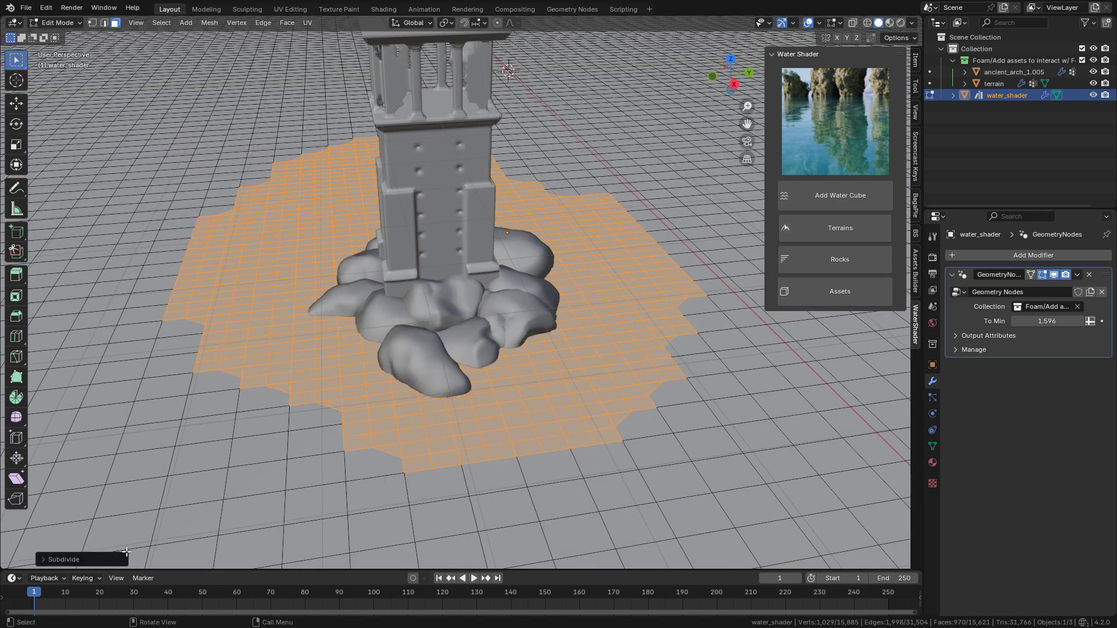
pyautogui.click(104, 560)
pyautogui.click(189, 479)
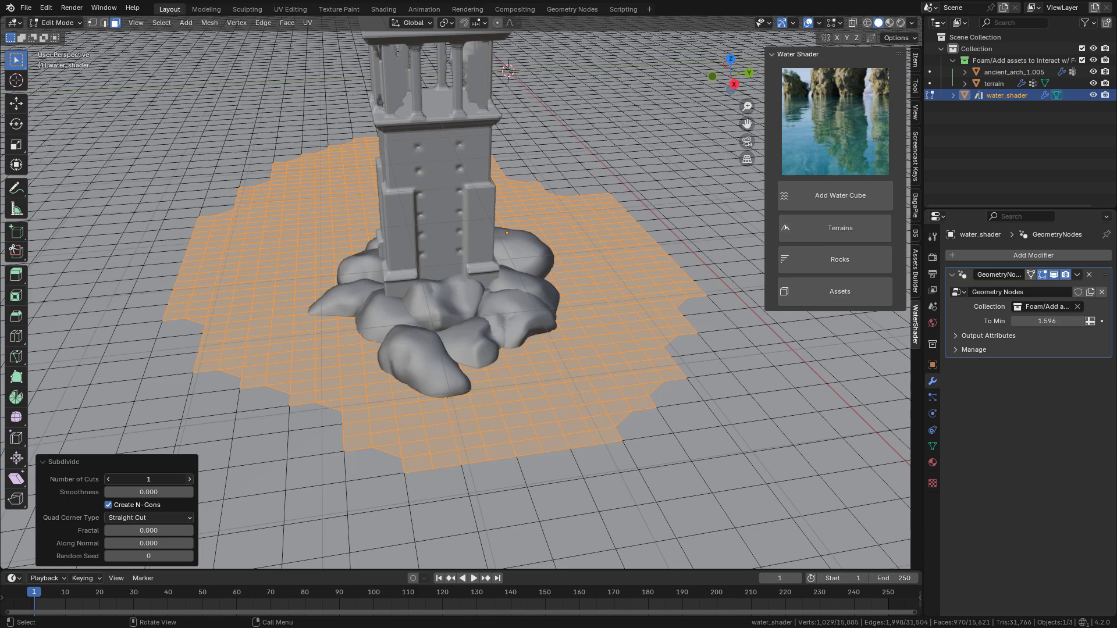
pyautogui.click(189, 479)
# Return the water surface to Object Mode and display the scene in rendered shading
pyautogui.moveTo(353, 357); pyautogui.dragTo(348, 348, button='middle')
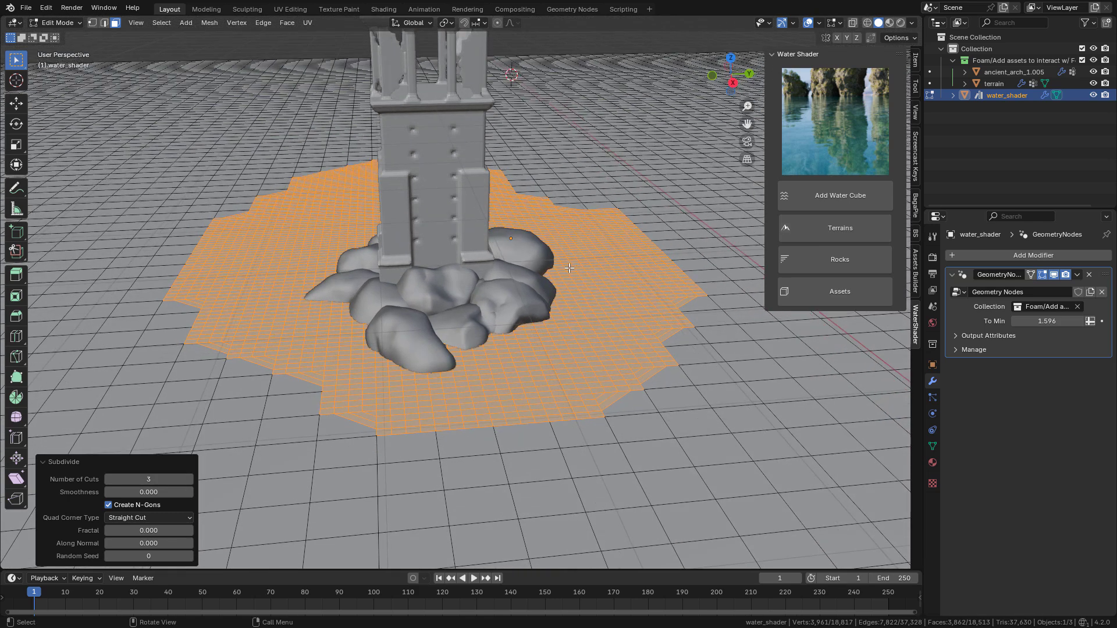
pyautogui.press('Tab')
pyautogui.click(900, 22)
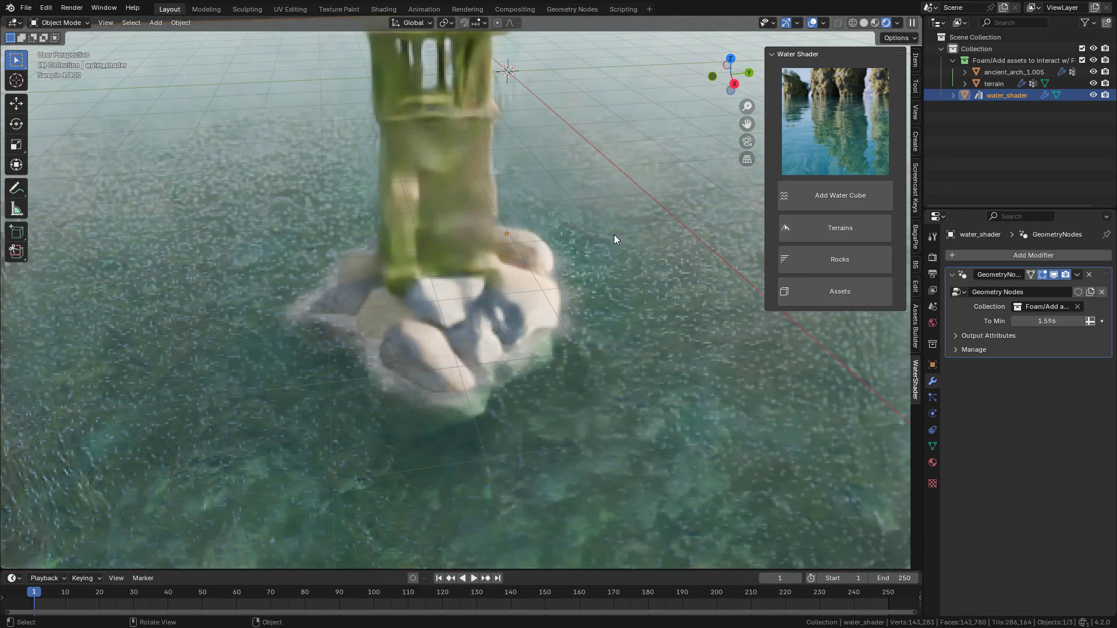
# Adjust the FoamScale value in the water surface's WaterMaterial.003 material
pyautogui.click(933, 463)
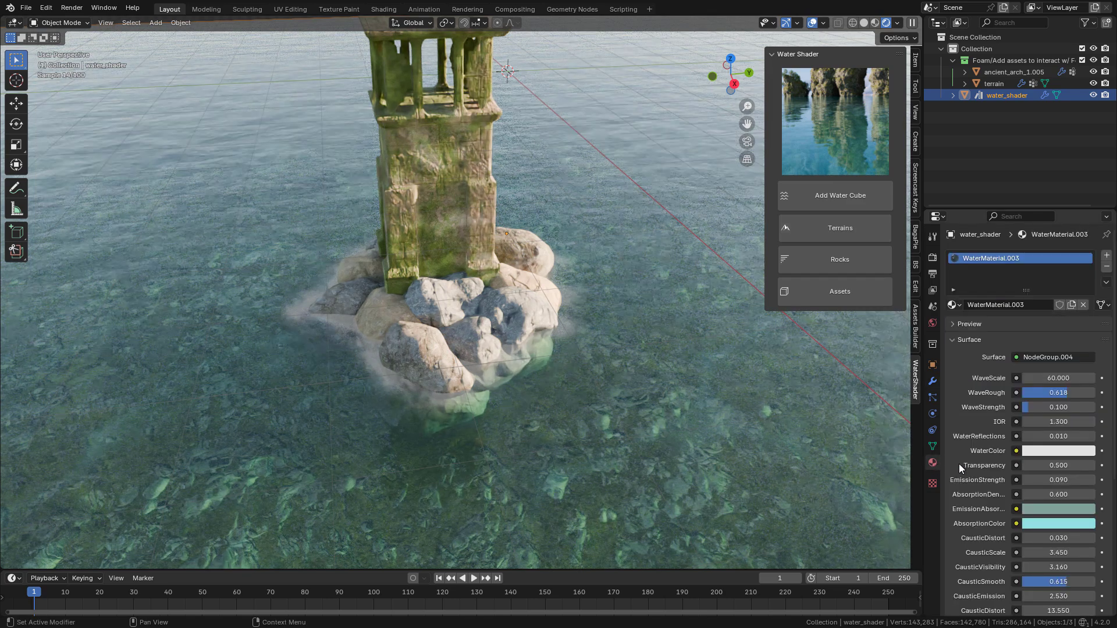
pyautogui.scroll(-7, 985, 463)
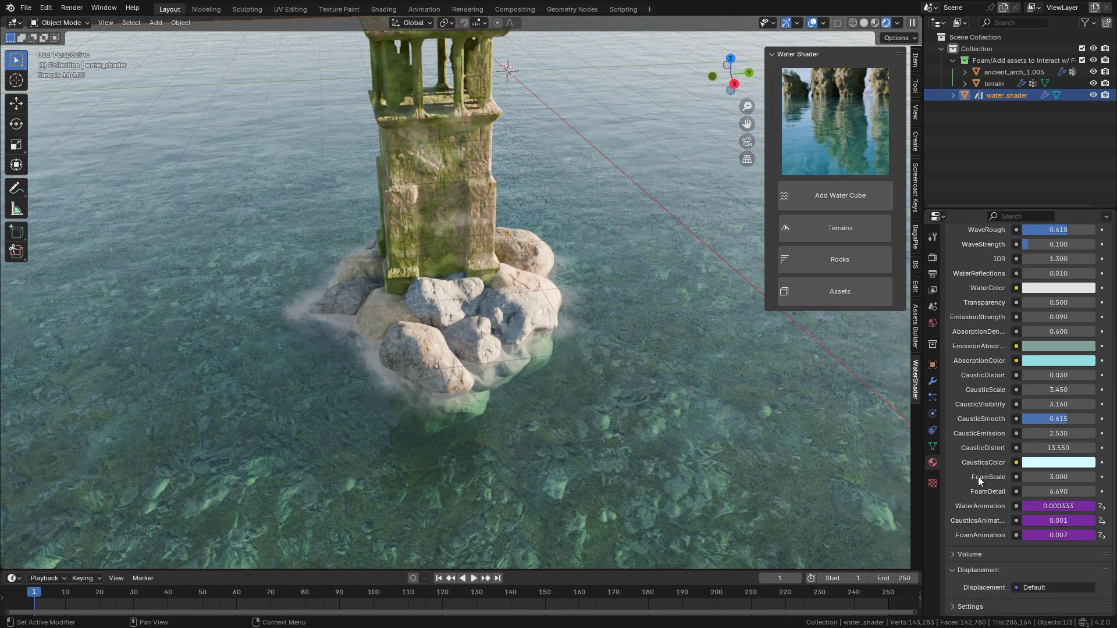
pyautogui.moveTo(1044, 478)
pyautogui.mouseDown()
pyautogui.moveTo(1064, 480)
pyautogui.moveTo(1031, 481)
pyautogui.mouseUp()
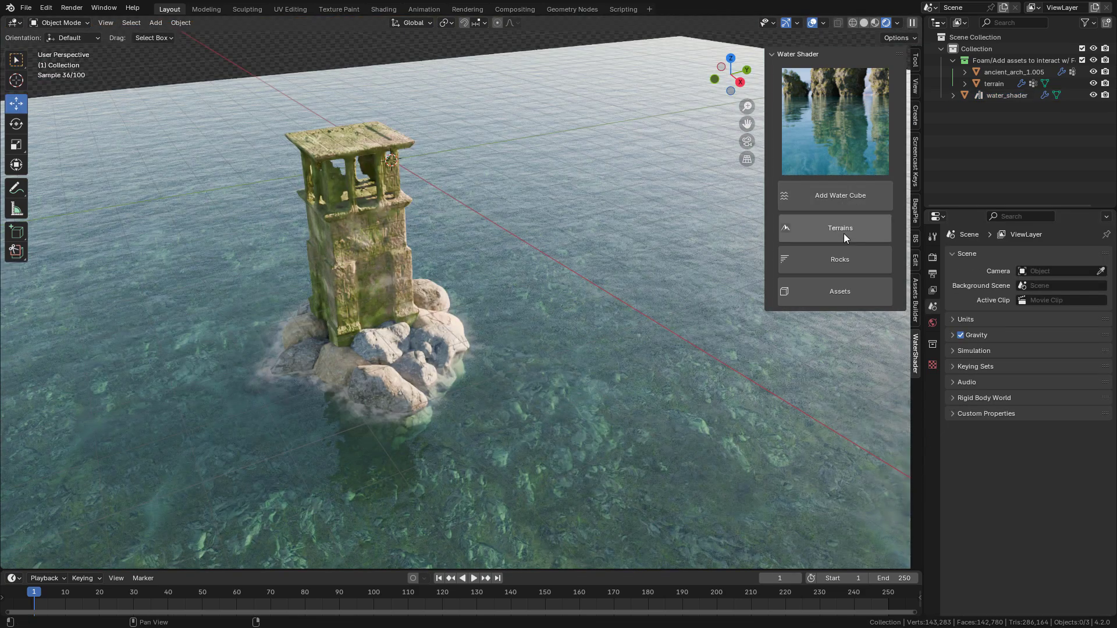
# Browse the Water Shader add-on's terrain, rock and asset libraries to see which models are available
pyautogui.click(842, 229)
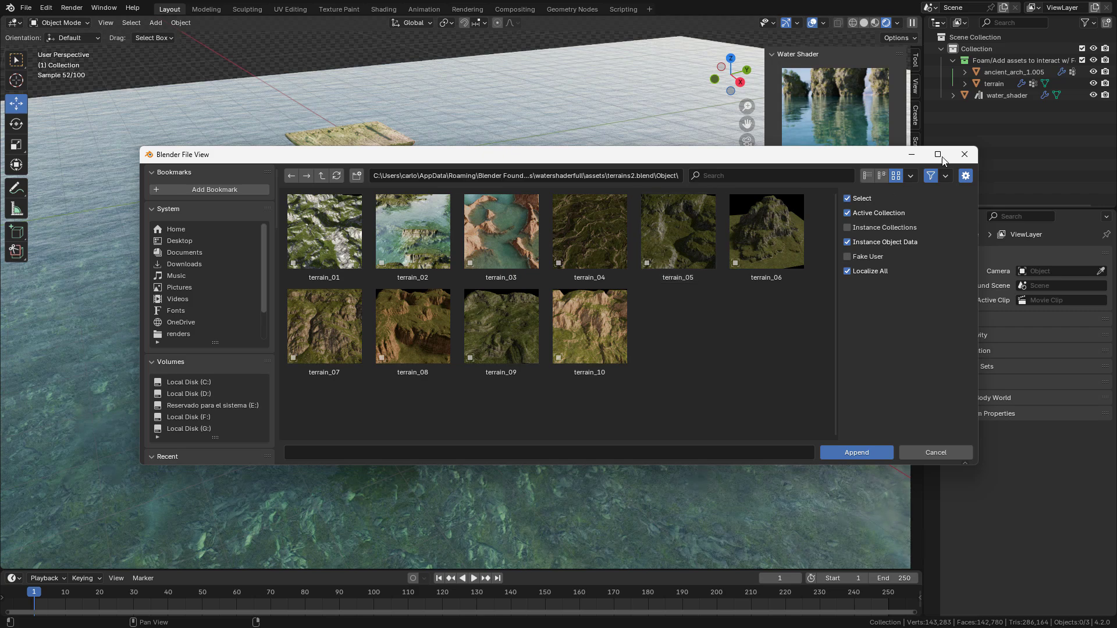
pyautogui.click(965, 154)
pyautogui.click(838, 258)
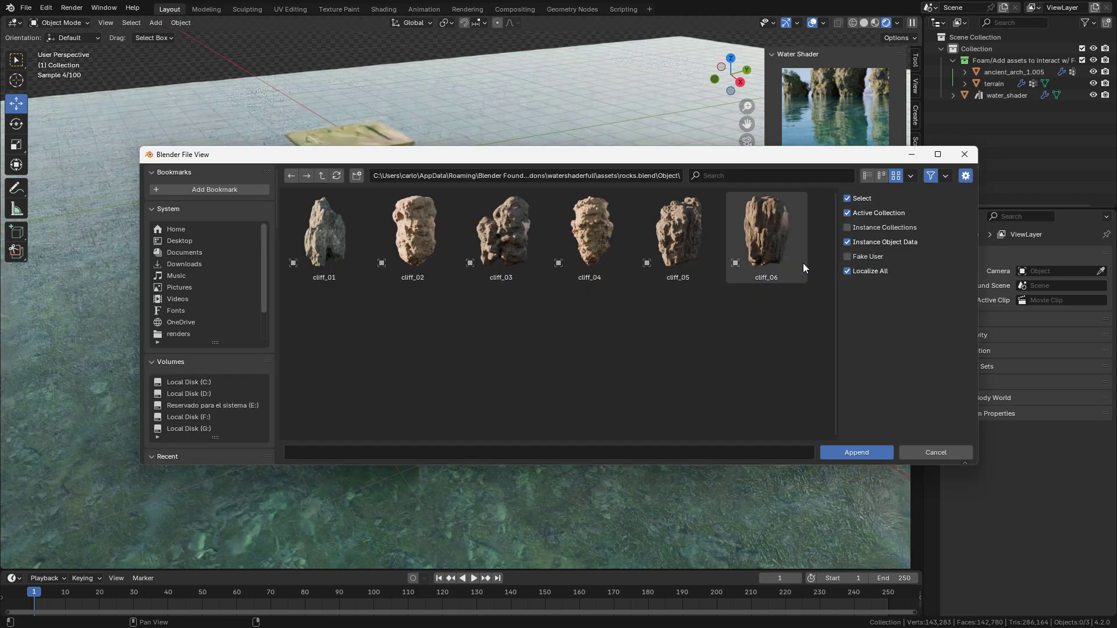
pyautogui.click(965, 154)
pyautogui.click(850, 293)
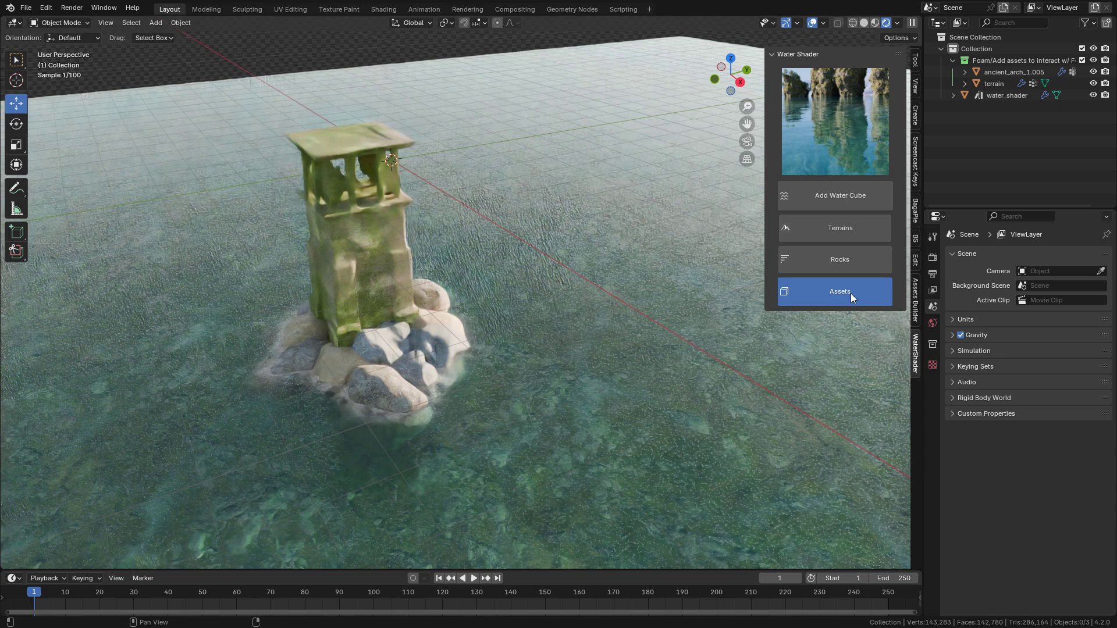
pyautogui.scroll(-3, 693, 299)
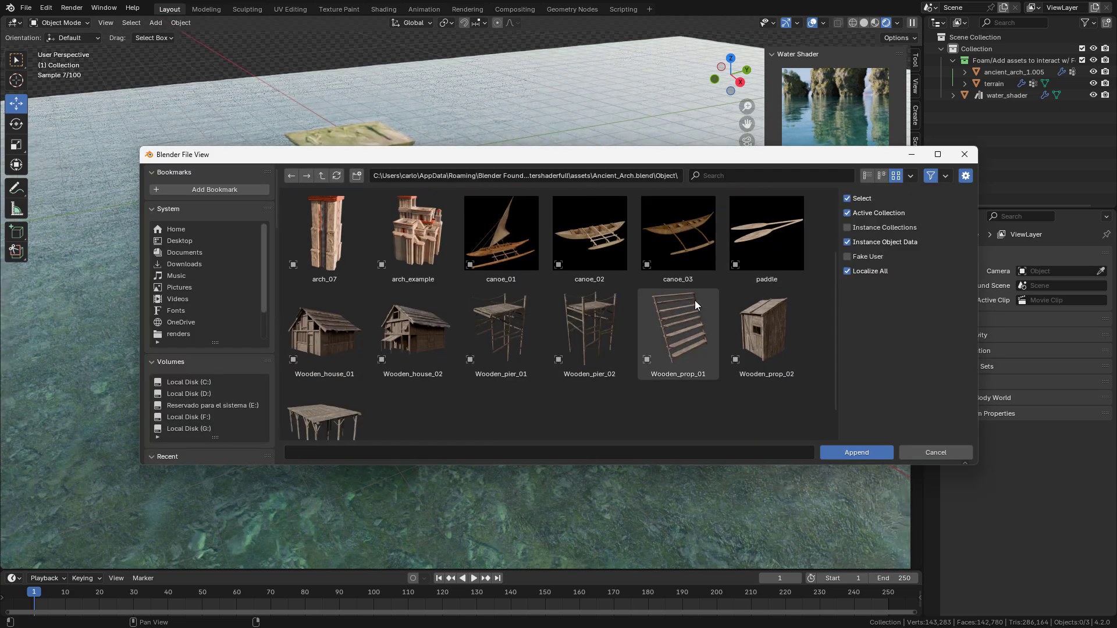
pyautogui.scroll(-2, 695, 301)
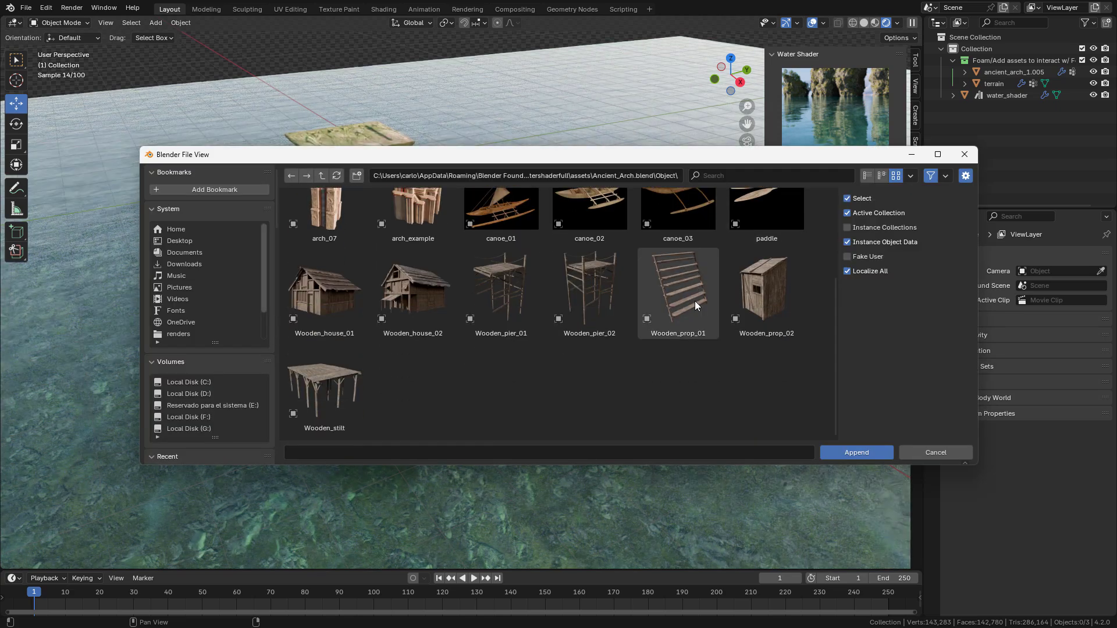
pyautogui.scroll(5, 695, 301)
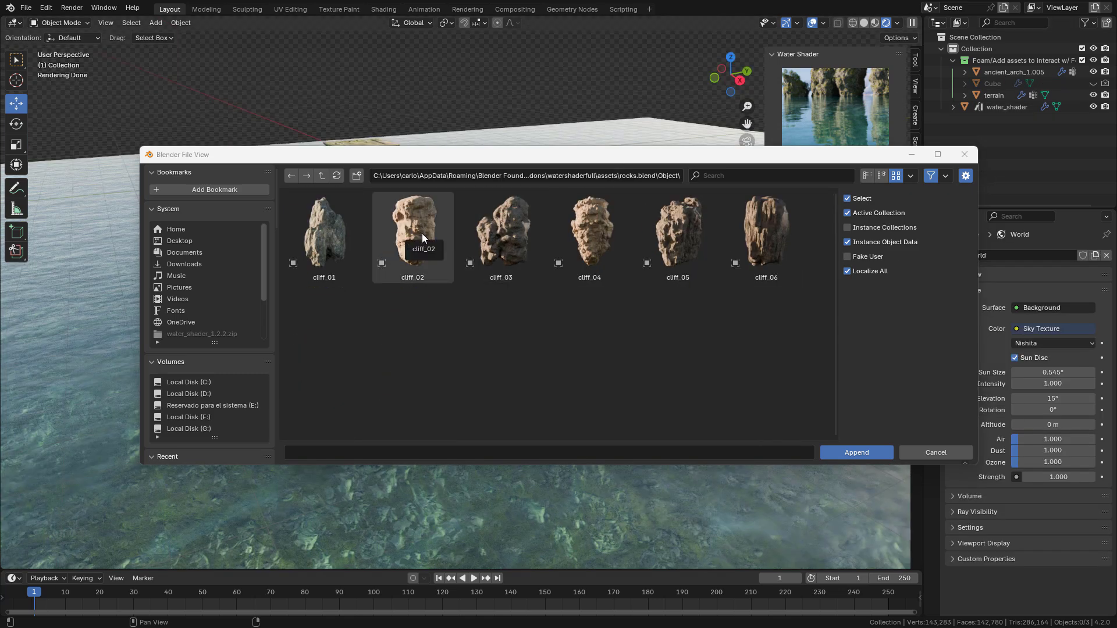
# Append the cliff_04 model from the rocks library to the water scene
pyautogui.click(603, 230)
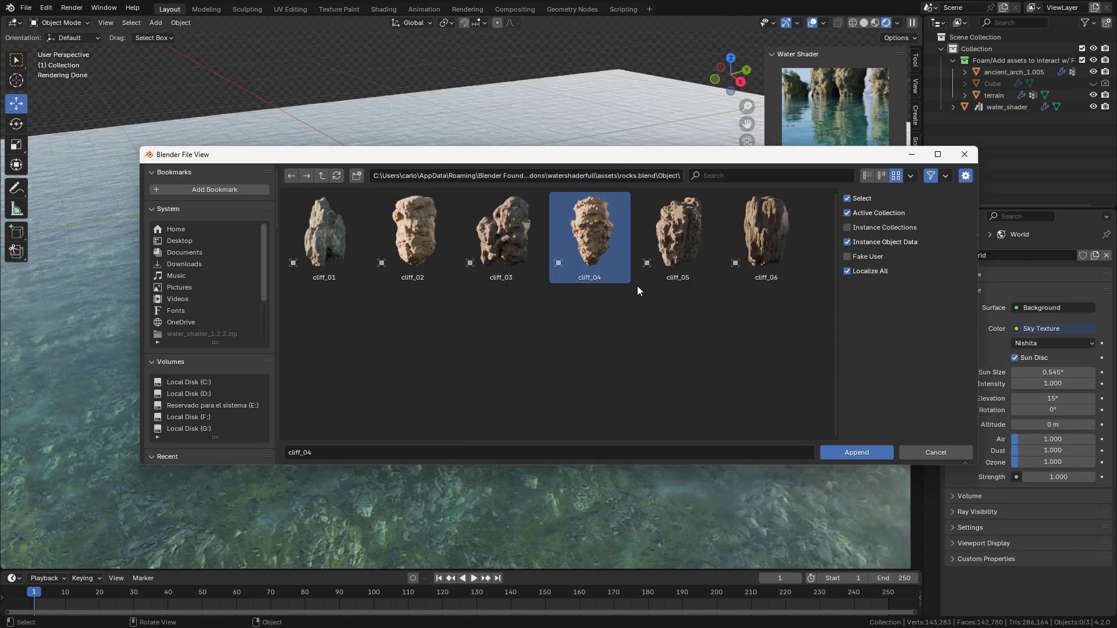
pyautogui.click(847, 453)
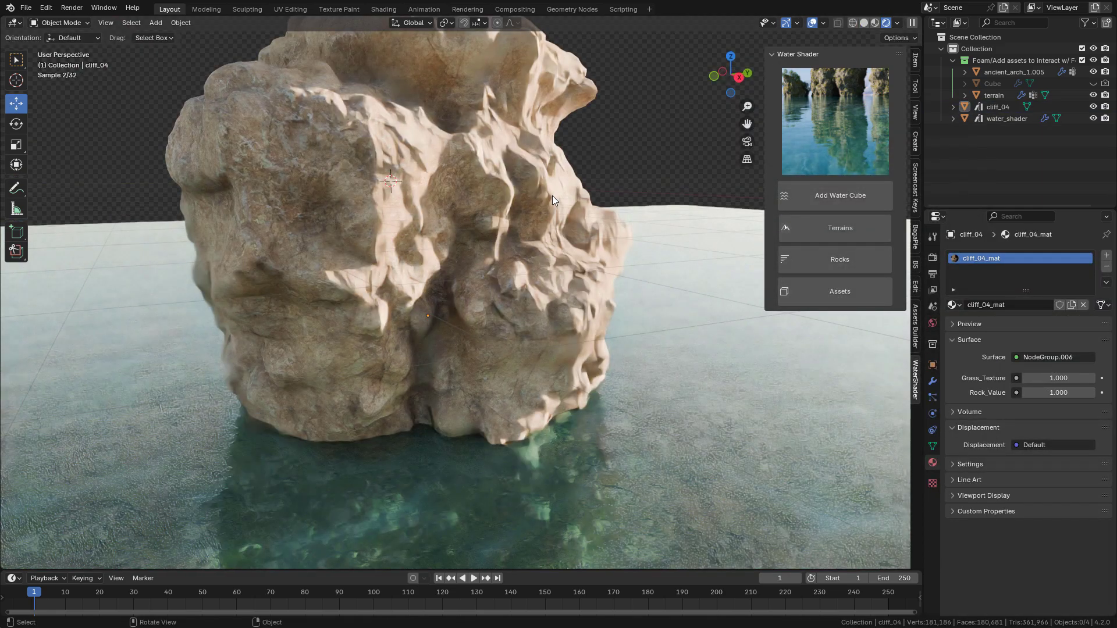
pyautogui.scroll(-3, 556, 194)
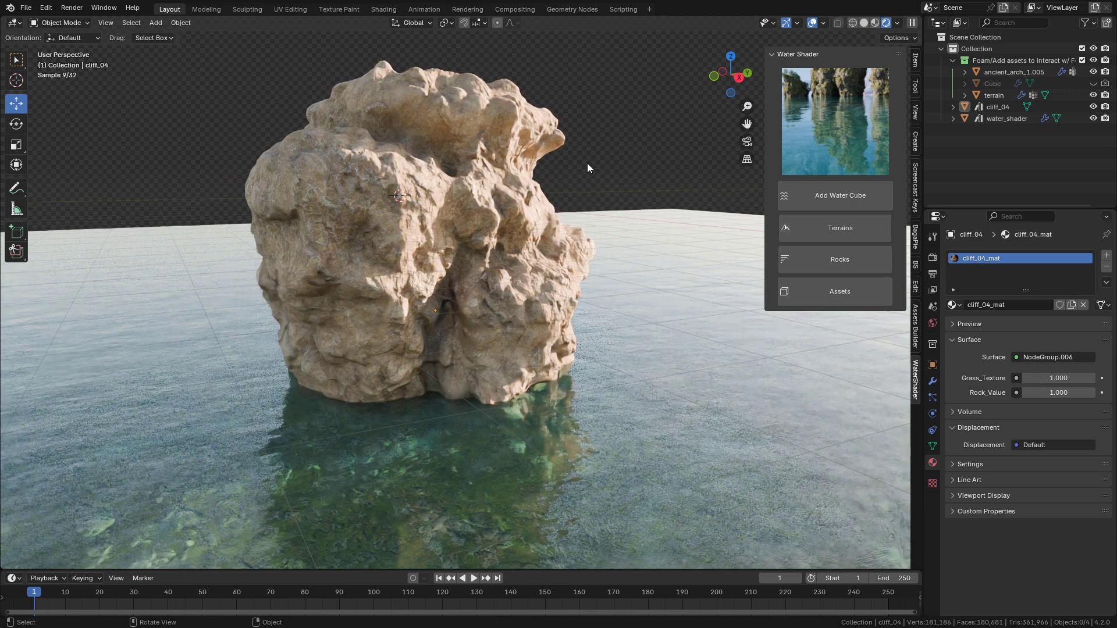
pyautogui.keyDown('shift'); pyautogui.moveTo(476, 383); pyautogui.dragTo(487, 317, button='middle'); pyautogui.keyUp('shift')
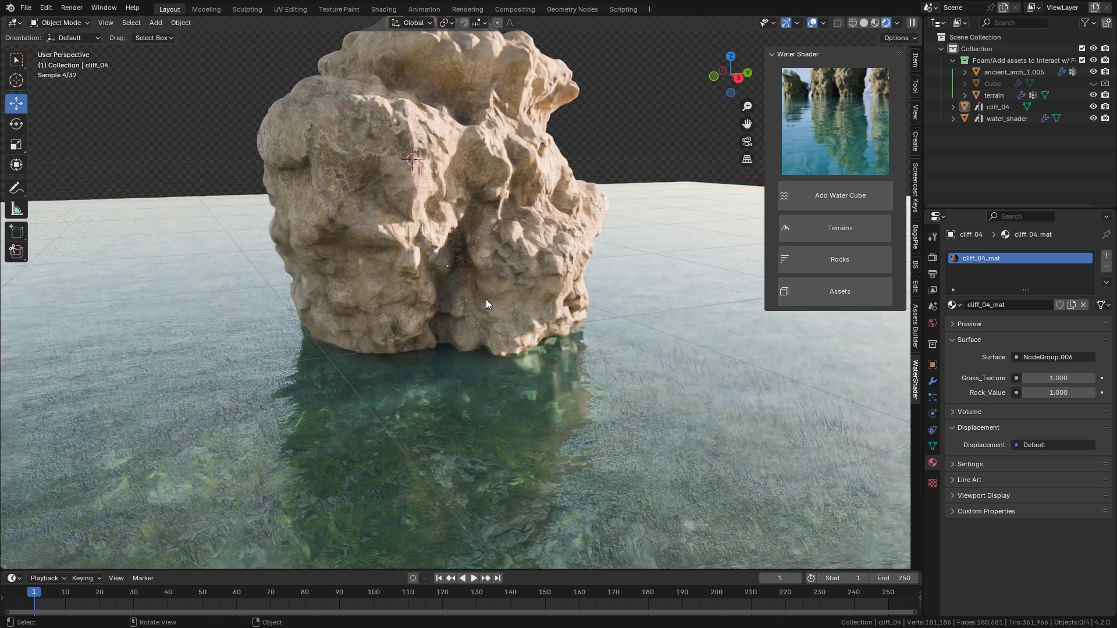
# Move cliff_04 into the "Foam/Add assets to interact w/ Foam" collection
pyautogui.click(505, 83)
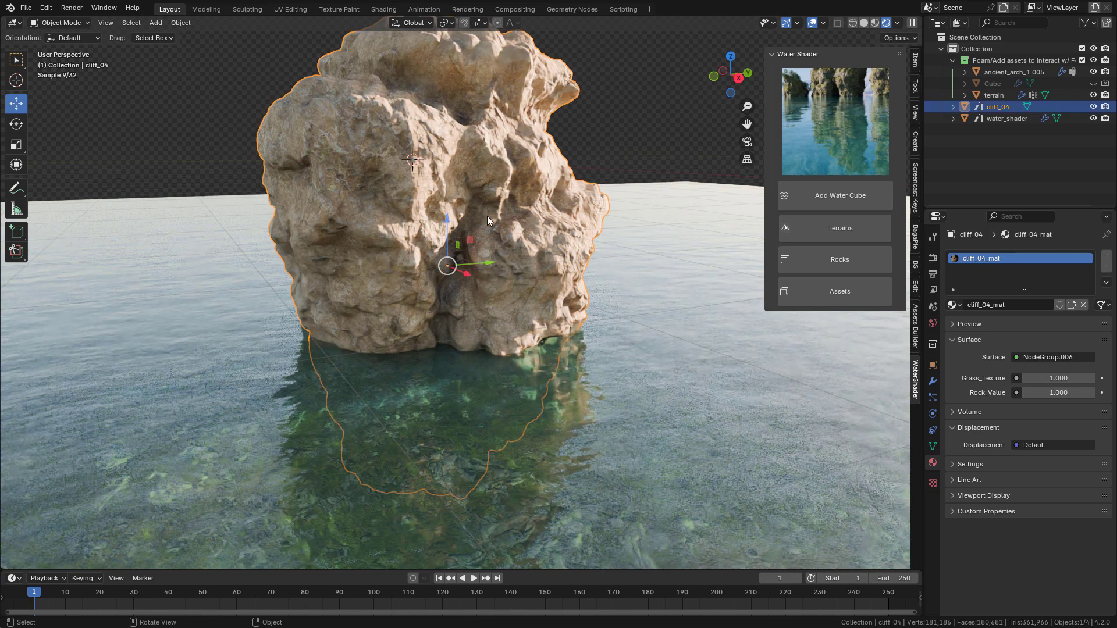
pyautogui.press('m')
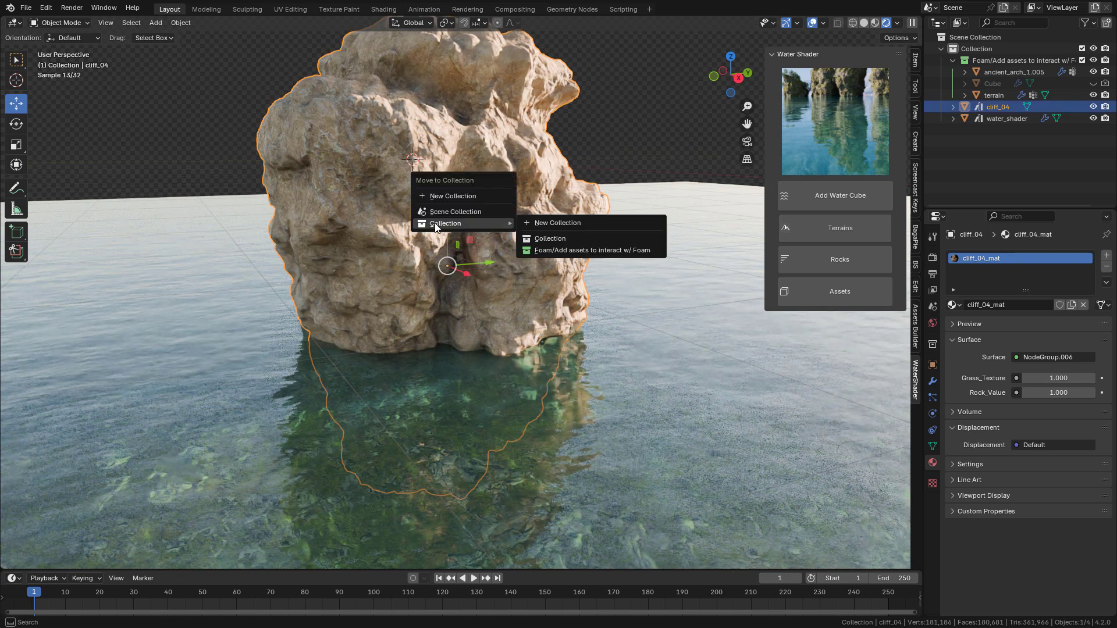
pyautogui.click(550, 251)
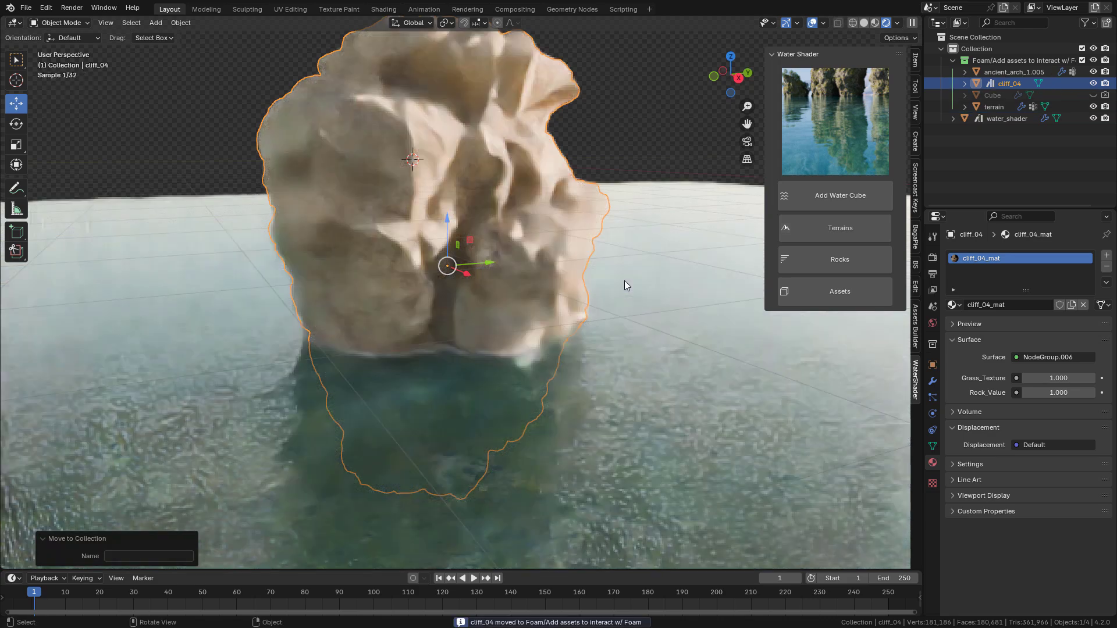
pyautogui.click(434, 357)
pyautogui.moveTo(627, 256); pyautogui.dragTo(613, 246, button='middle')
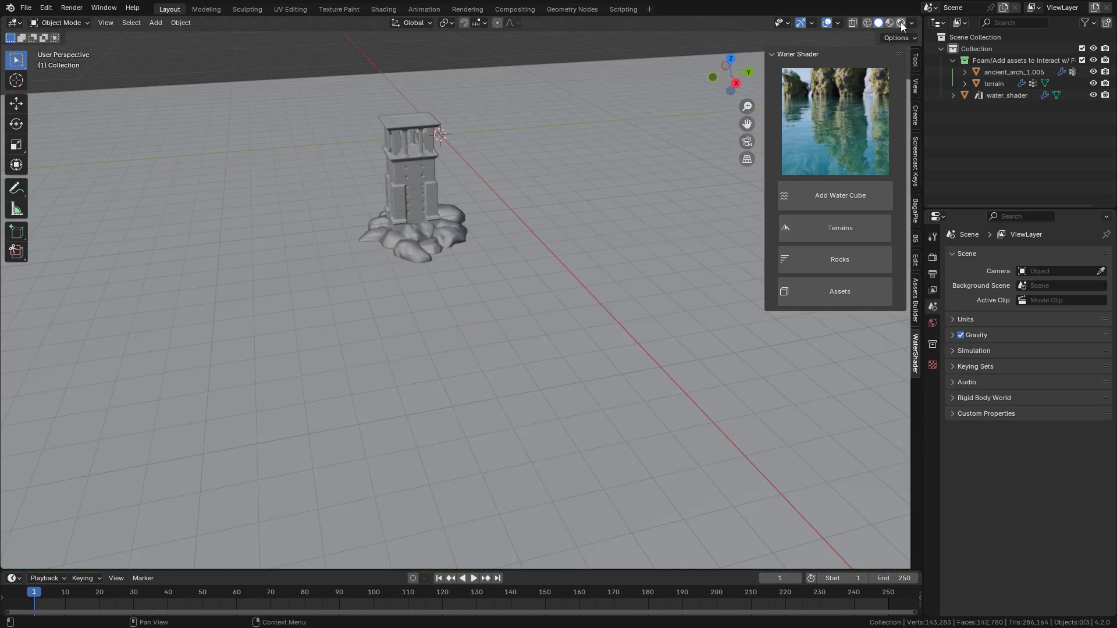
# Display the scene in rendered shading and delete the tower and the terrain, keeping only the water surface
pyautogui.click(901, 23)
pyautogui.click(414, 193)
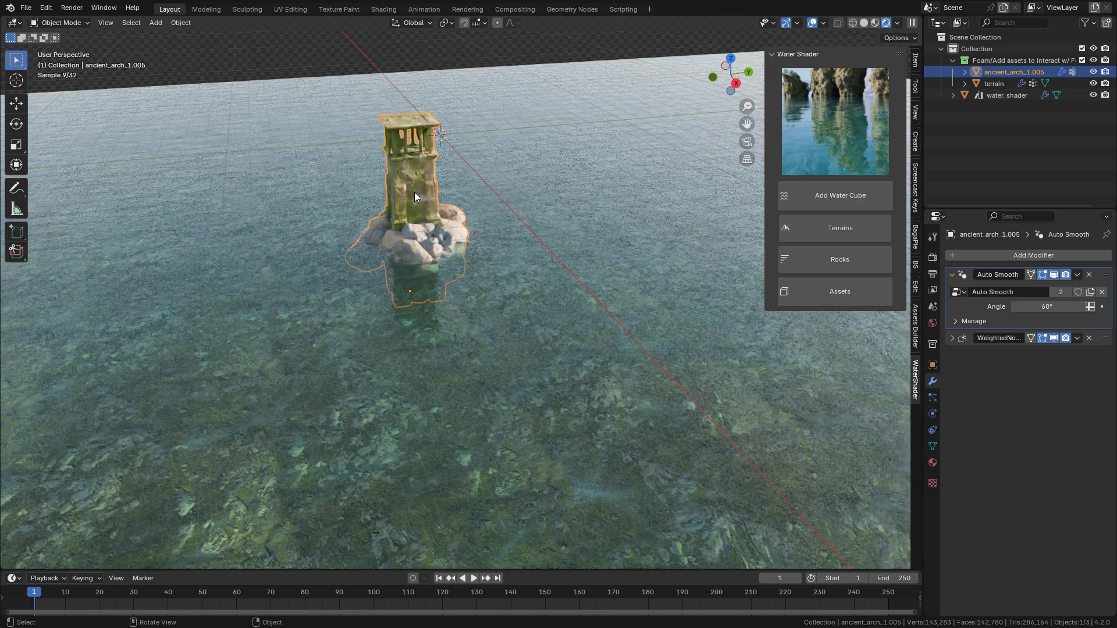
pyautogui.press('x')
pyautogui.click(406, 192)
pyautogui.moveTo(590, 291); pyautogui.dragTo(585, 274, button='middle')
pyautogui.scroll(-3, 585, 274)
pyautogui.click(577, 518)
pyautogui.press('x')
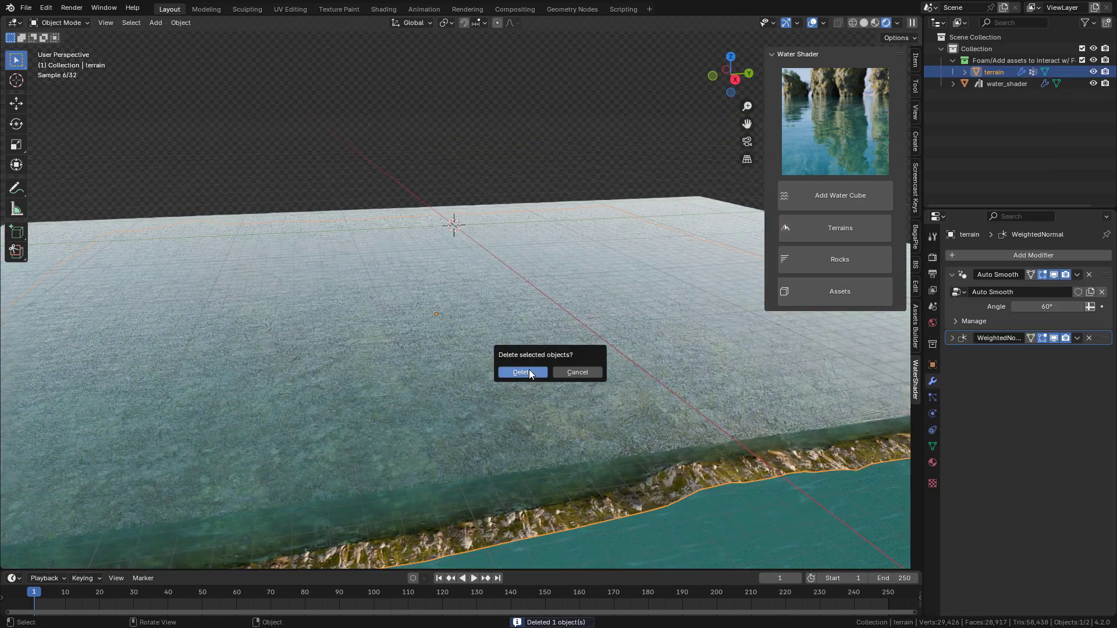
pyautogui.click(529, 374)
pyautogui.scroll(4, 497, 299)
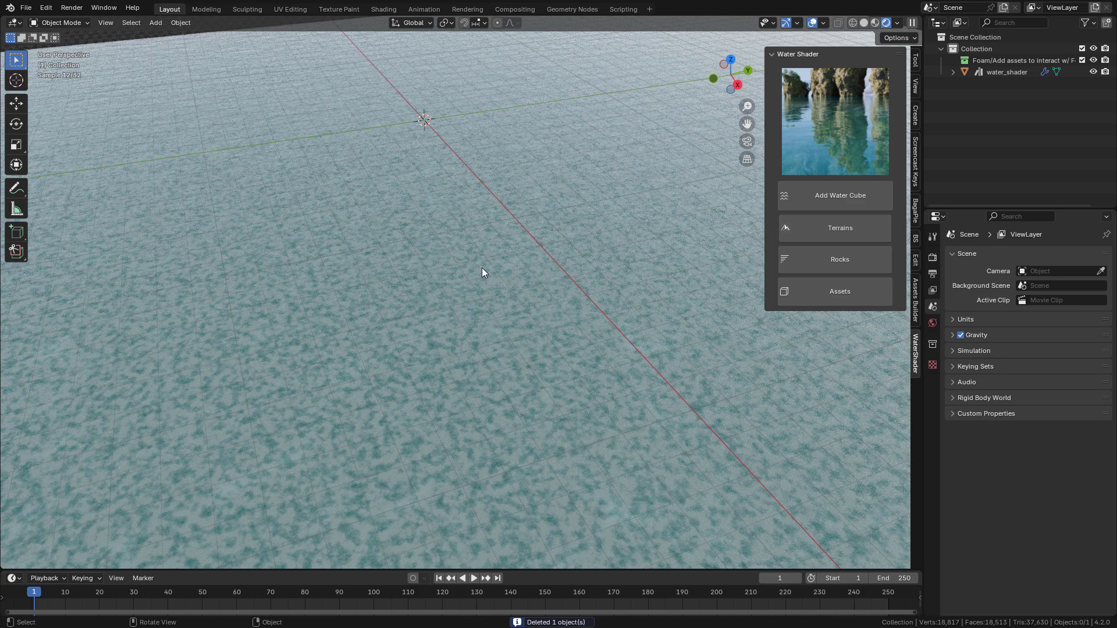
# Set the To Min value of the water_shader object's Geometry Nodes modifier to 0
pyautogui.click(478, 177)
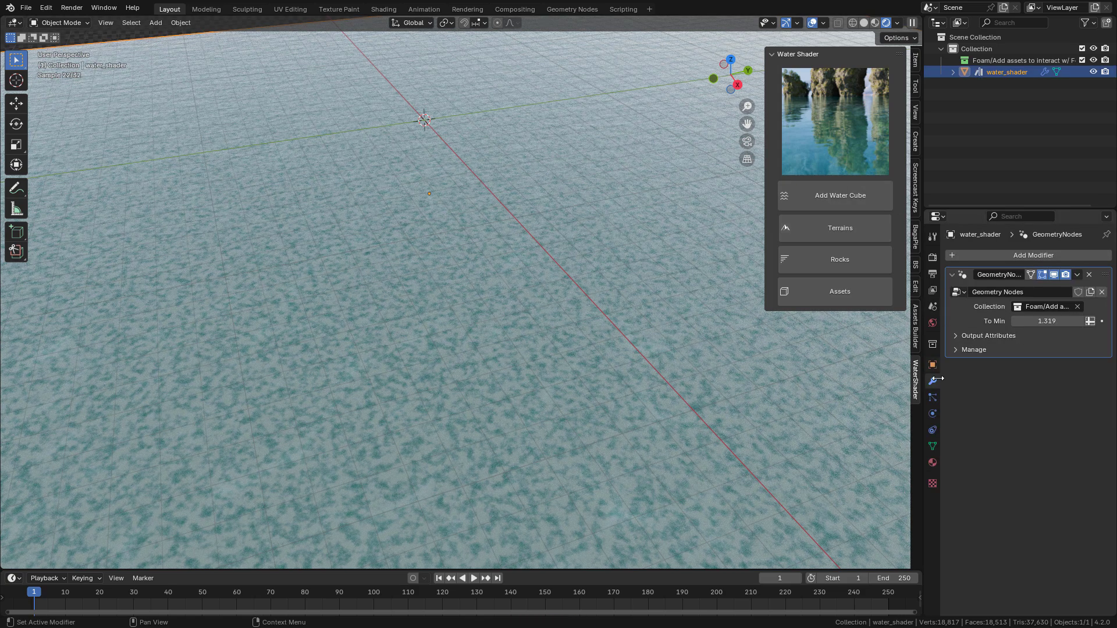
pyautogui.click(1046, 321)
pyautogui.write('0')
pyautogui.press('Return')
pyautogui.moveTo(627, 315); pyautogui.dragTo(616, 296, button='middle')
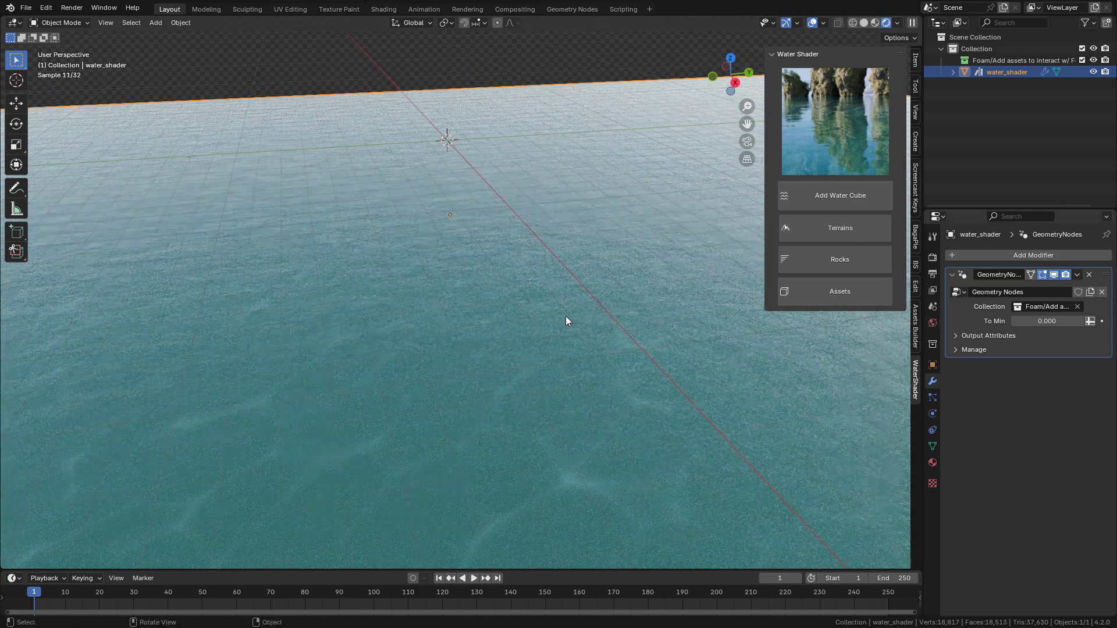
# Append the arch_01 model from the add-on's asset library
pyautogui.click(840, 291)
pyautogui.doubleClick(461, 391)
pyautogui.click(454, 87)
pyautogui.moveTo(454, 117); pyautogui.dragTo(497, 117, button='middle')
# Lower arch_01 towards the water with the Move tool and reposition it across the surface
pyautogui.click(17, 106)
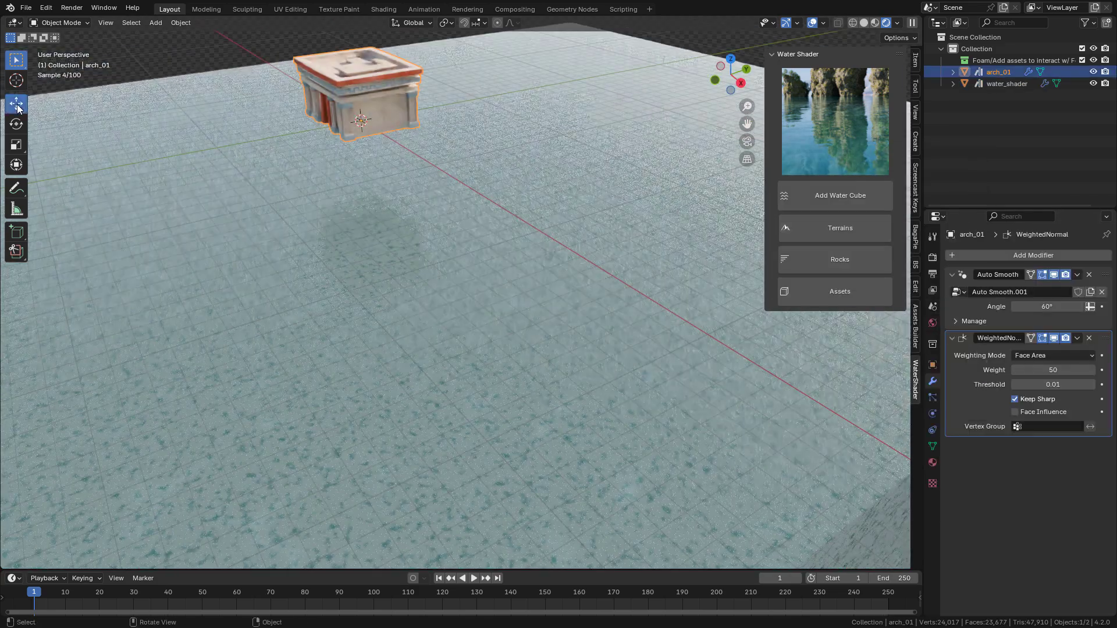
pyautogui.moveTo(361, 79); pyautogui.dragTo(361, 146)
pyautogui.moveTo(393, 213); pyautogui.dragTo(523, 318)
pyautogui.rightClick(579, 333)
pyautogui.click(643, 382)
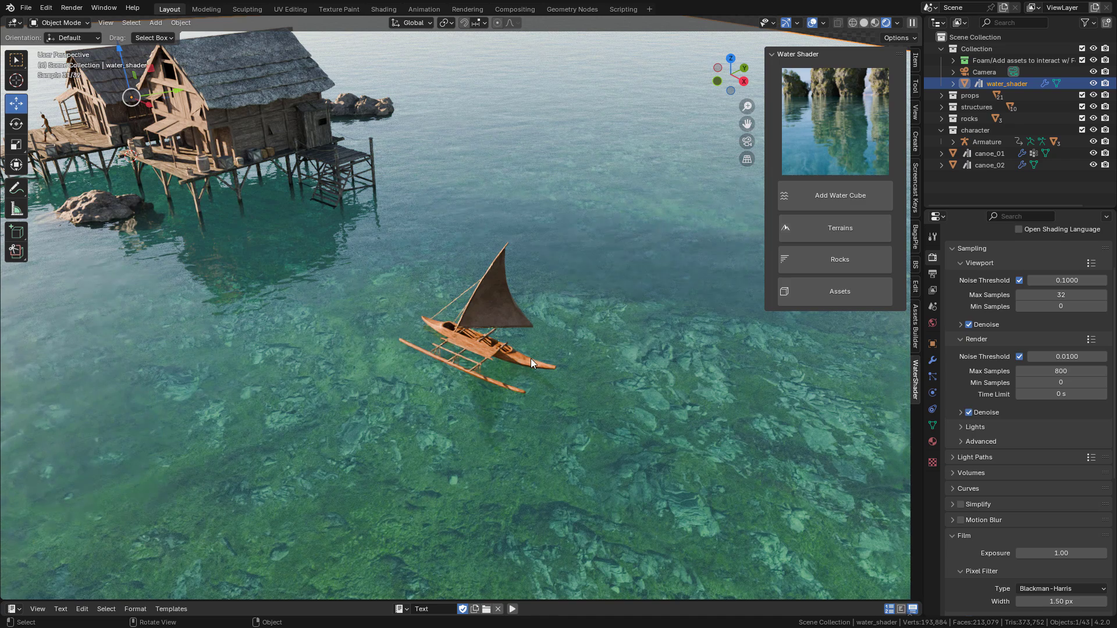
# Add a mesh cube in the canoe scene and move it beside the sailing canoe's hull
pyautogui.hotkey('shift', 'a')
pyautogui.moveTo(459, 315)
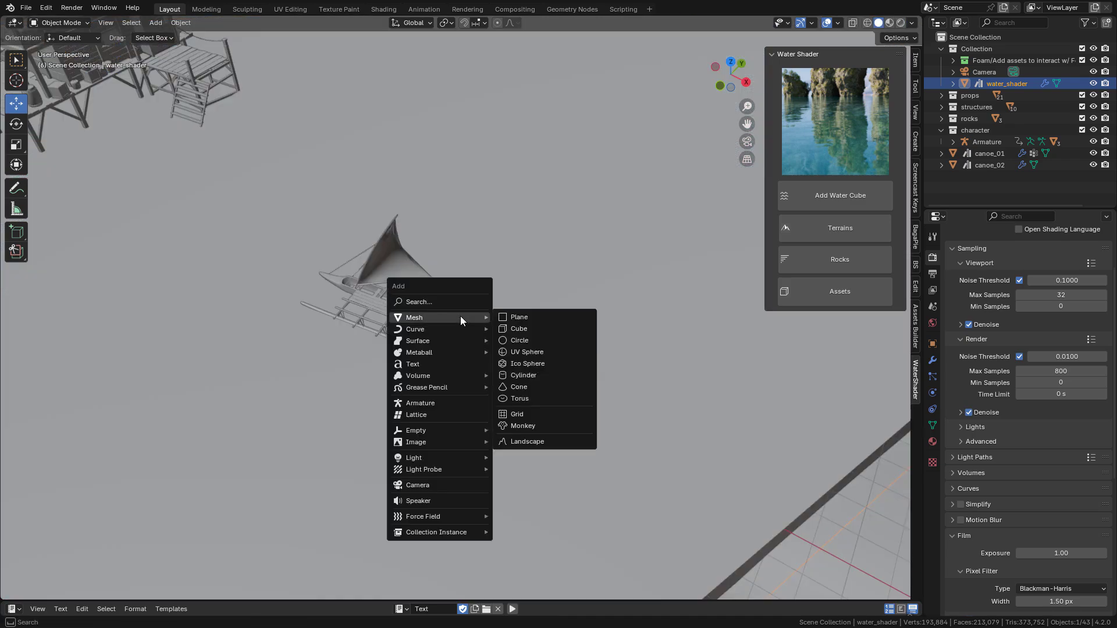
pyautogui.click(514, 331)
pyautogui.scroll(-1, 514, 331)
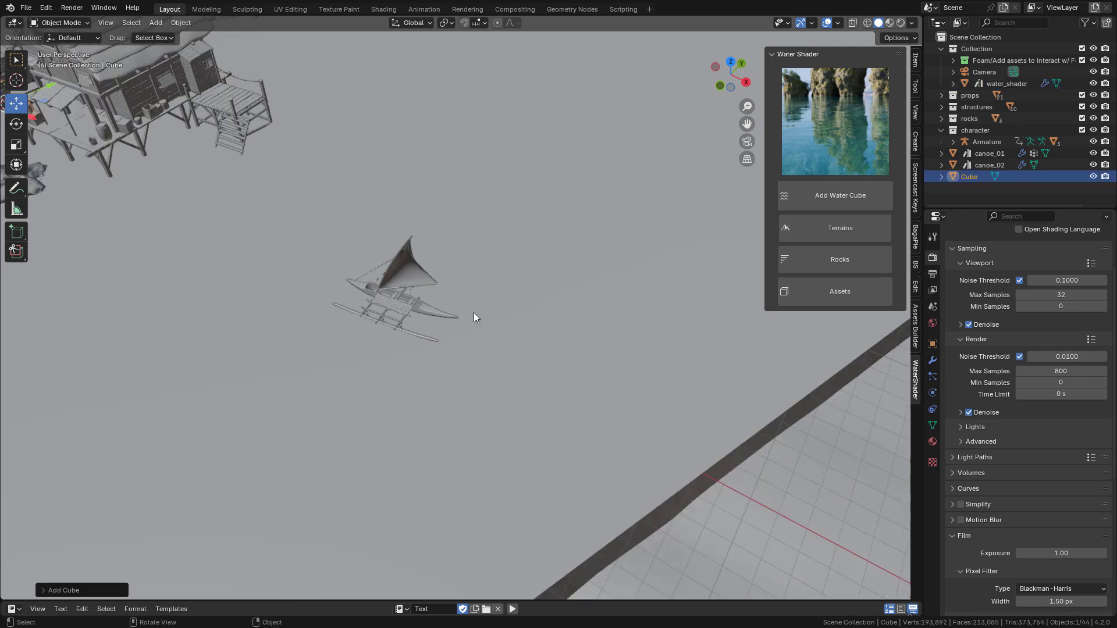
pyautogui.keyDown('shift'); pyautogui.moveTo(474, 313); pyautogui.dragTo(580, 402, button='middle'); pyautogui.keyUp('shift')
pyautogui.press('g')
pyautogui.click(595, 378)
pyautogui.scroll(4, 597, 377)
# Scale the cube about 23 times along the X axis into a long thin bar and apply its scale
pyautogui.press('s')
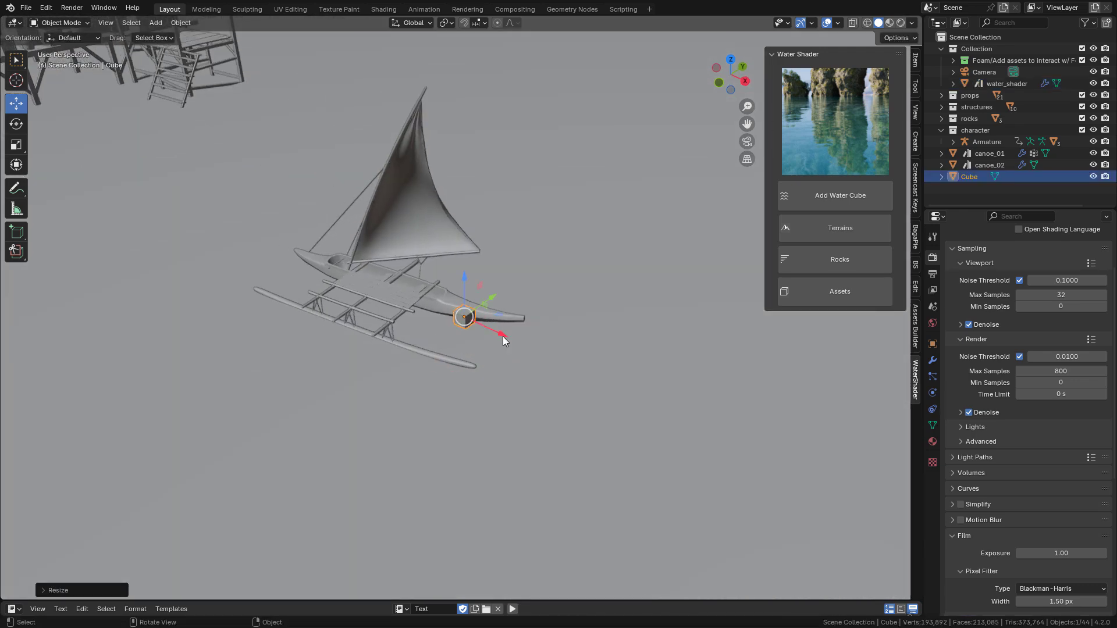
pyautogui.press('x')
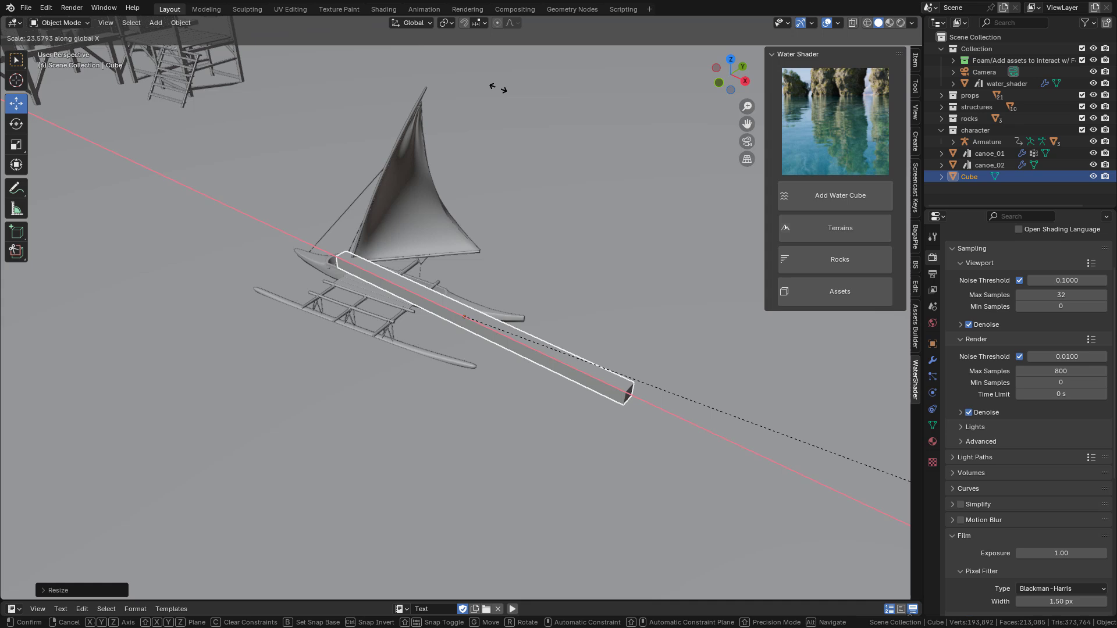
pyautogui.click(515, 201)
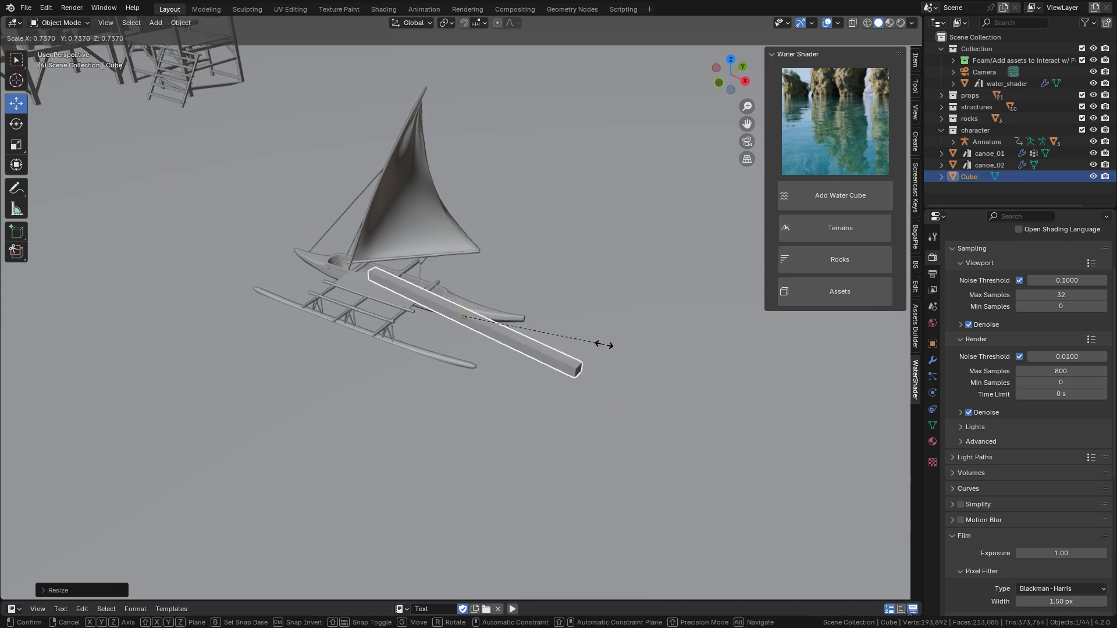
pyautogui.hotkey('ctrl', 'a')
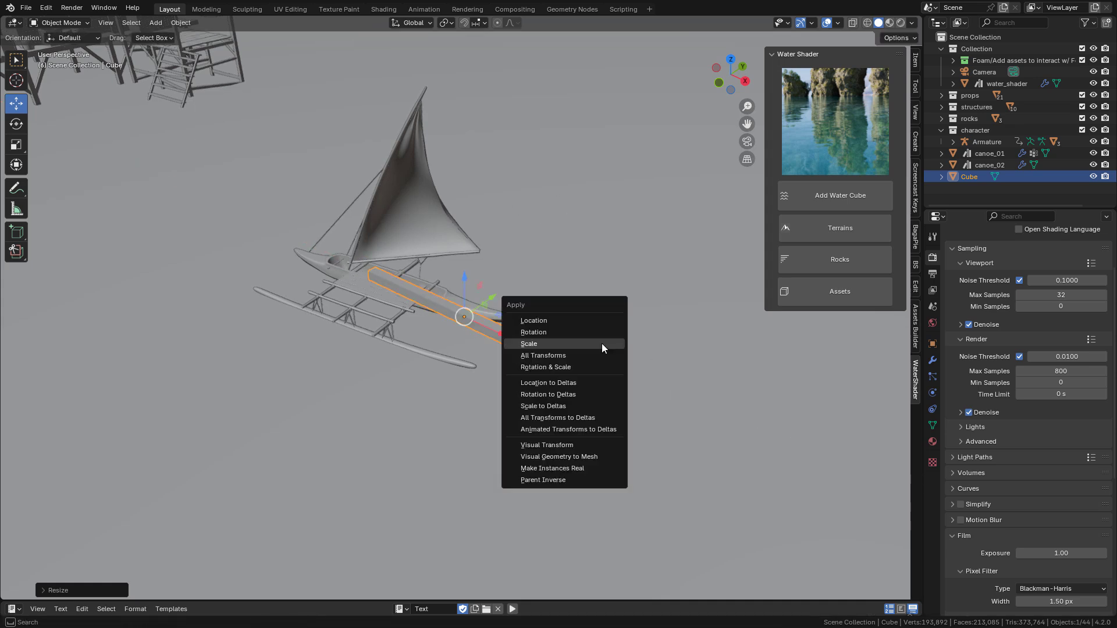
pyautogui.click(602, 343)
# In top view, move the bar off the end of the sailing canoe and rotate it in line with the hull
pyautogui.press('KP_7')
pyautogui.press('g')
pyautogui.click(694, 396)
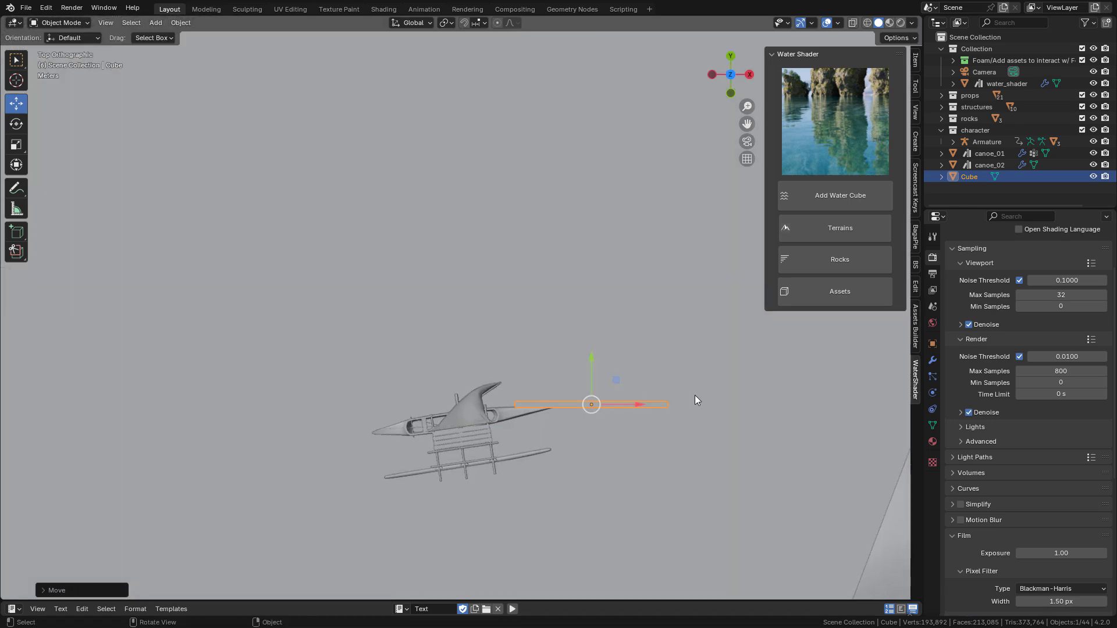
pyautogui.press('r')
pyautogui.click(726, 379)
# Lower the bar to the water surface and round it into a tapered shape with a level 2 subdivision
pyautogui.moveTo(726, 379); pyautogui.dragTo(526, 153, button='middle')
pyautogui.moveTo(526, 149); pyautogui.dragTo(526, 206)
pyautogui.moveTo(526, 206); pyautogui.dragTo(484, 205, button='middle')
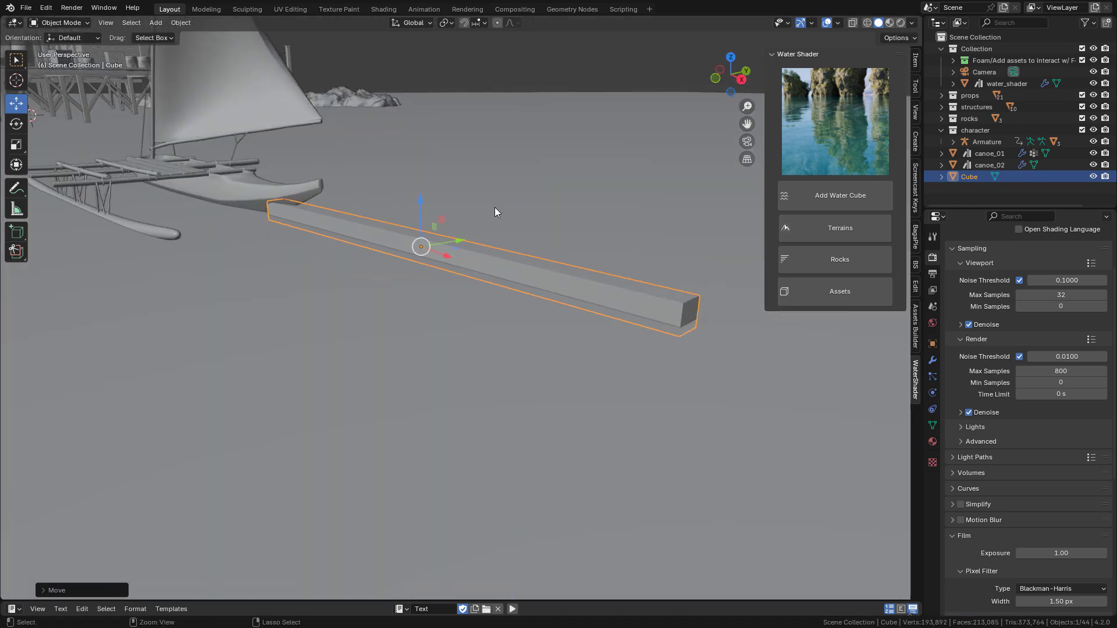
pyautogui.hotkey('ctrl', '2')
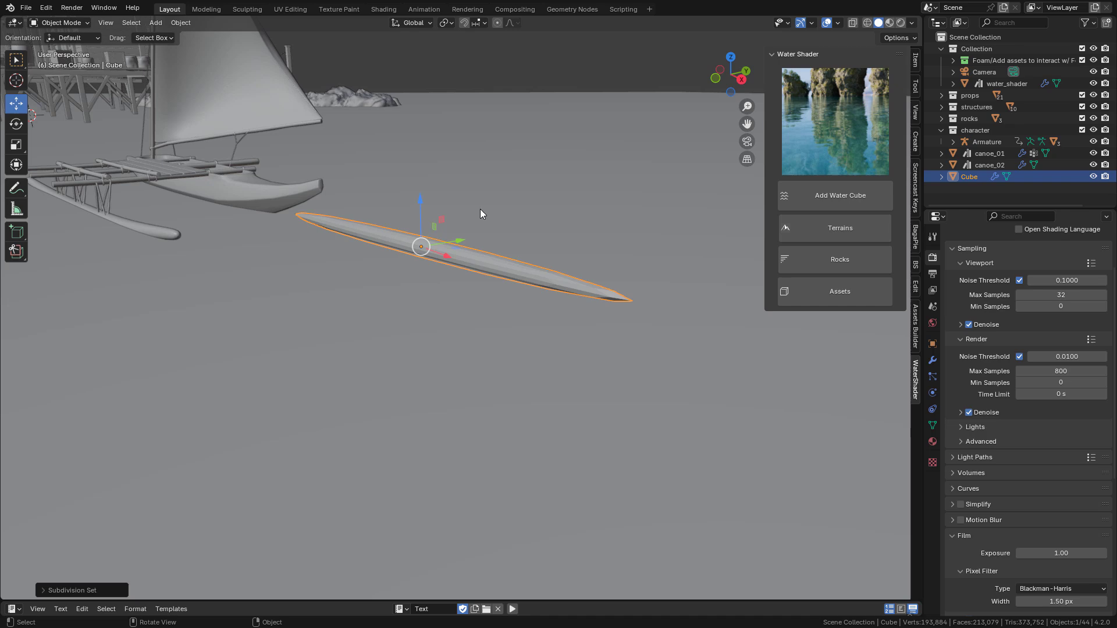
pyautogui.moveTo(417, 217); pyautogui.dragTo(419, 218)
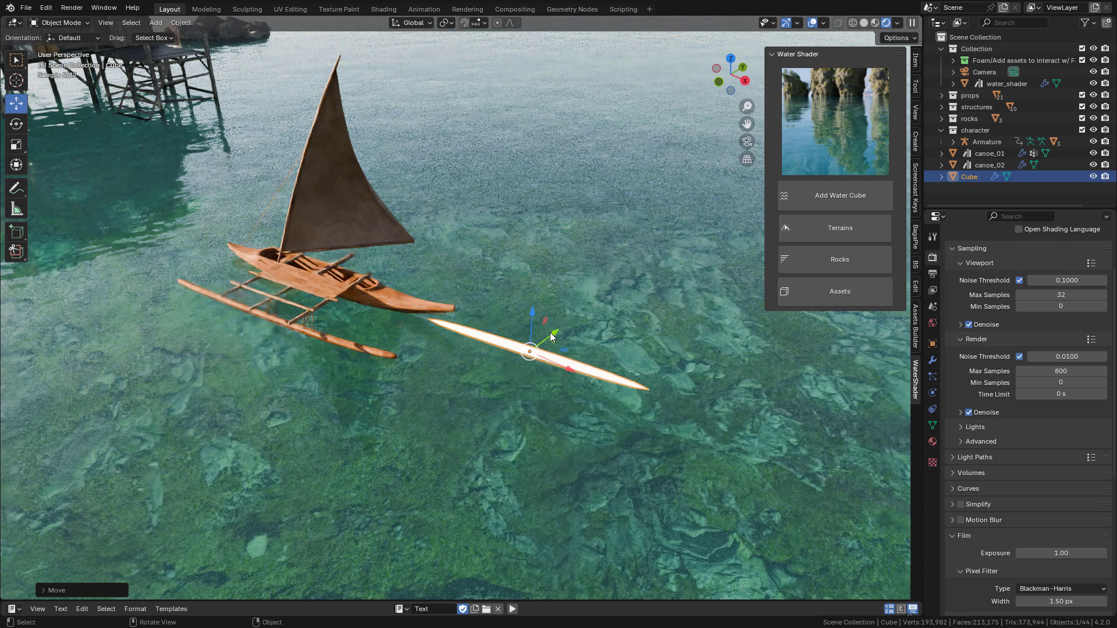
# Move the tapered bar into the Foam/Add assets to interact w/ Foam collection and hide it in the viewport and renders
pyautogui.press('m')
pyautogui.moveTo(551, 334)
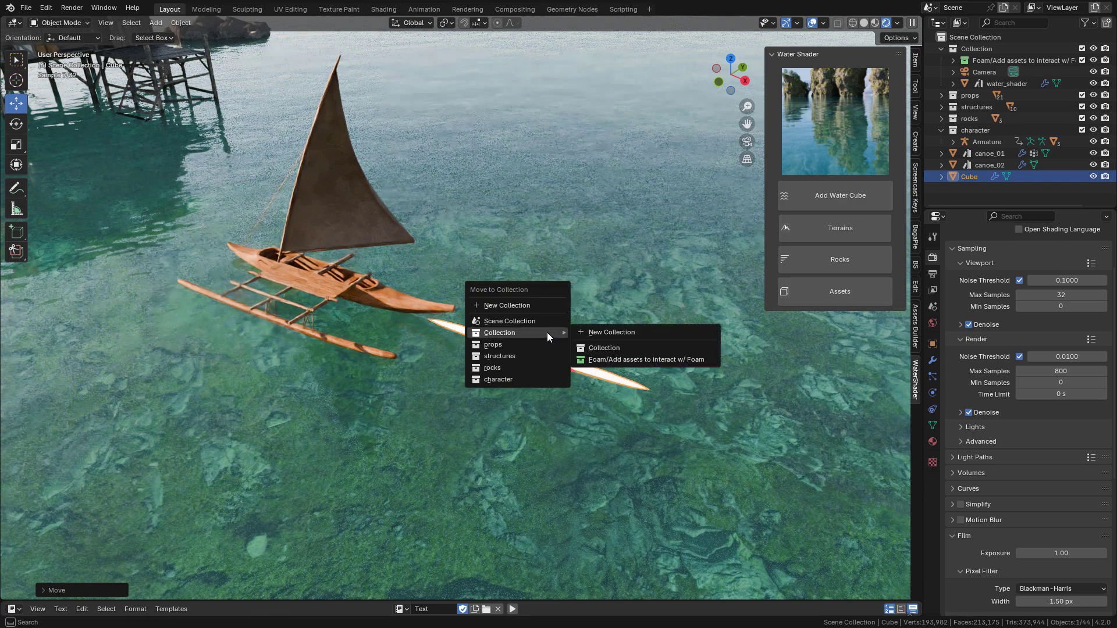
pyautogui.click(600, 358)
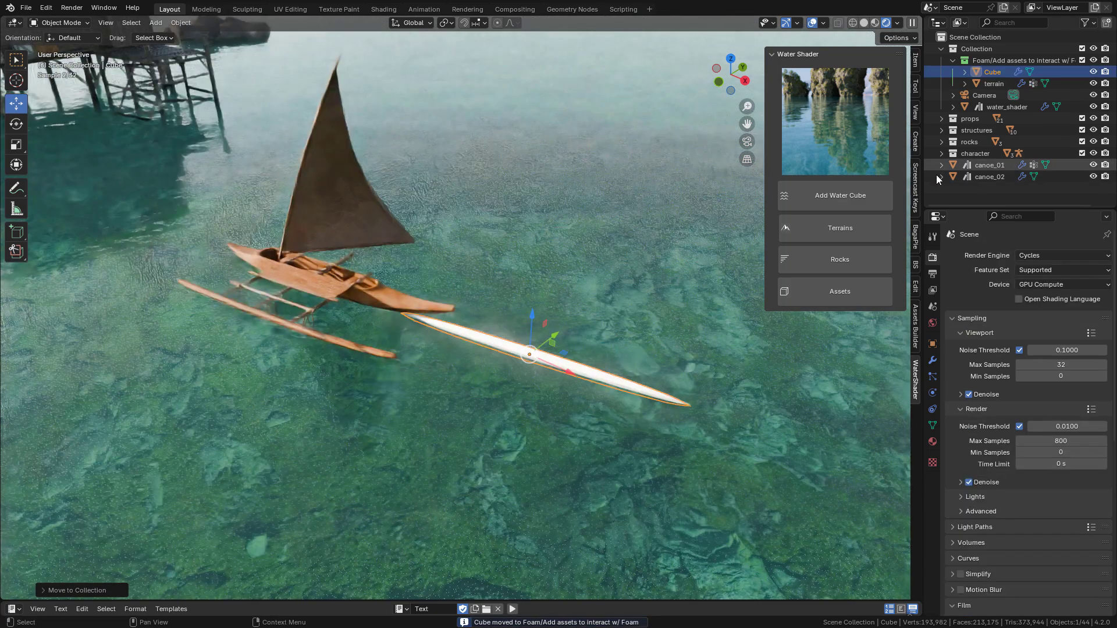
pyautogui.click(1094, 72)
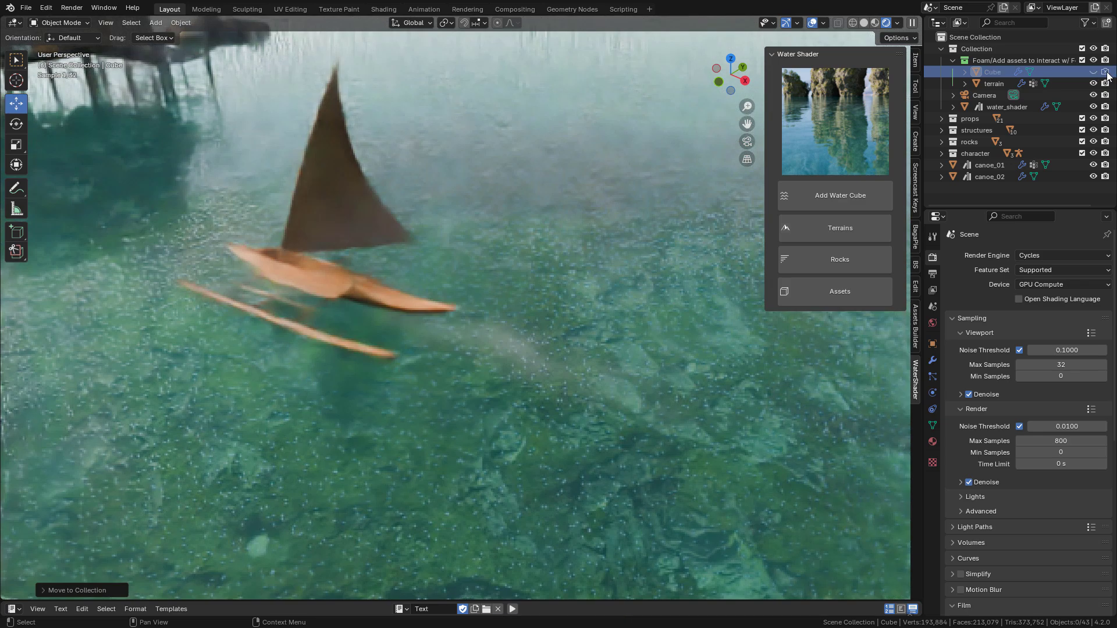
# Raise the To Min value in the water_shader object's Geometry Nodes modifier to 1.470 and further to adjust the canoe's wake foam
pyautogui.click(933, 361)
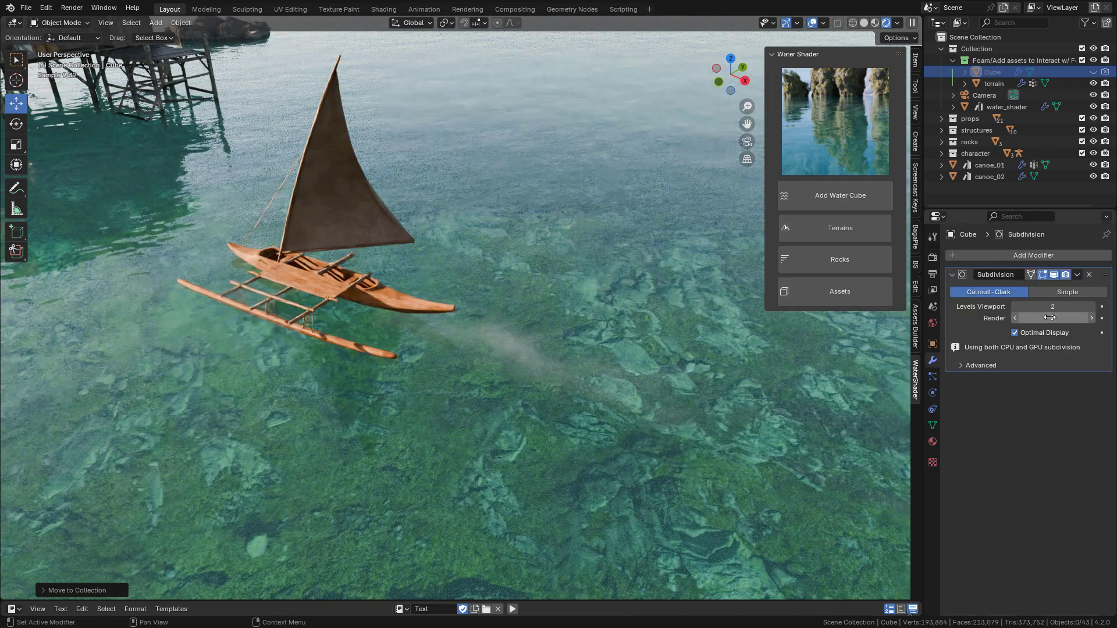
pyautogui.click(1007, 107)
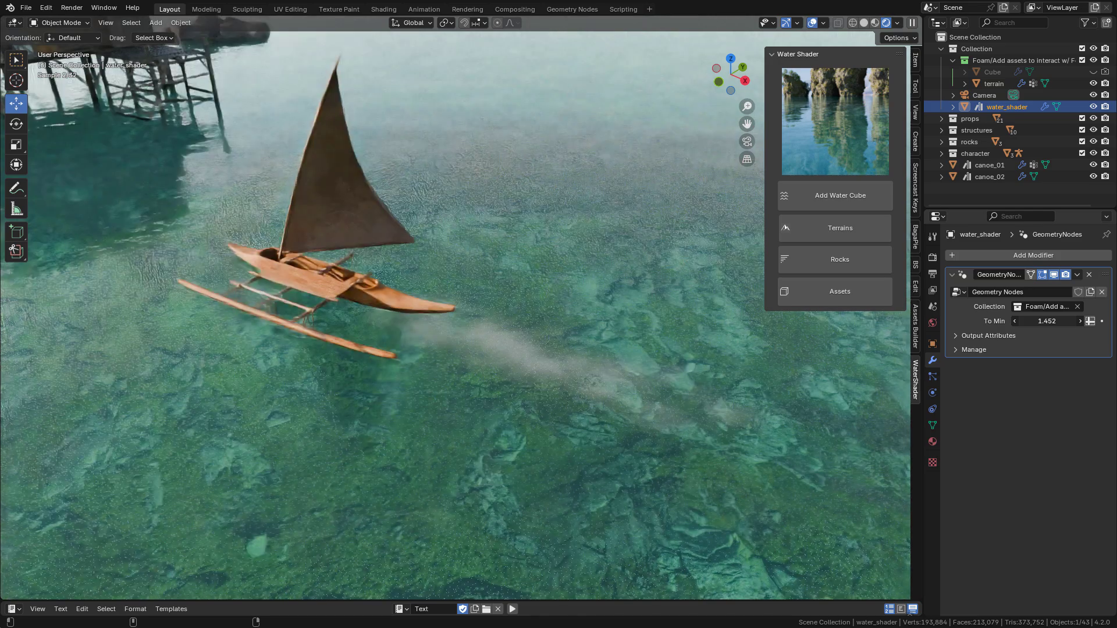
pyautogui.moveTo(1047, 321); pyautogui.dragTo(1057, 320)
pyautogui.moveTo(502, 232); pyautogui.dragTo(498, 225, button='middle')
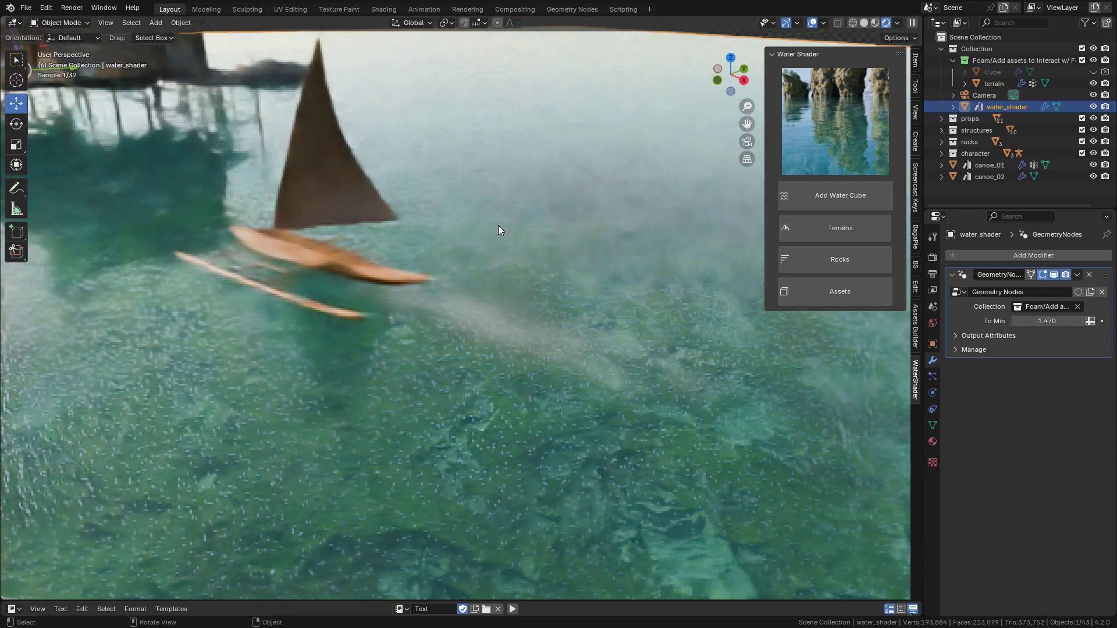
pyautogui.moveTo(1047, 321); pyautogui.dragTo(1114, 321)
pyautogui.moveTo(503, 301); pyautogui.dragTo(505, 310, button='middle')
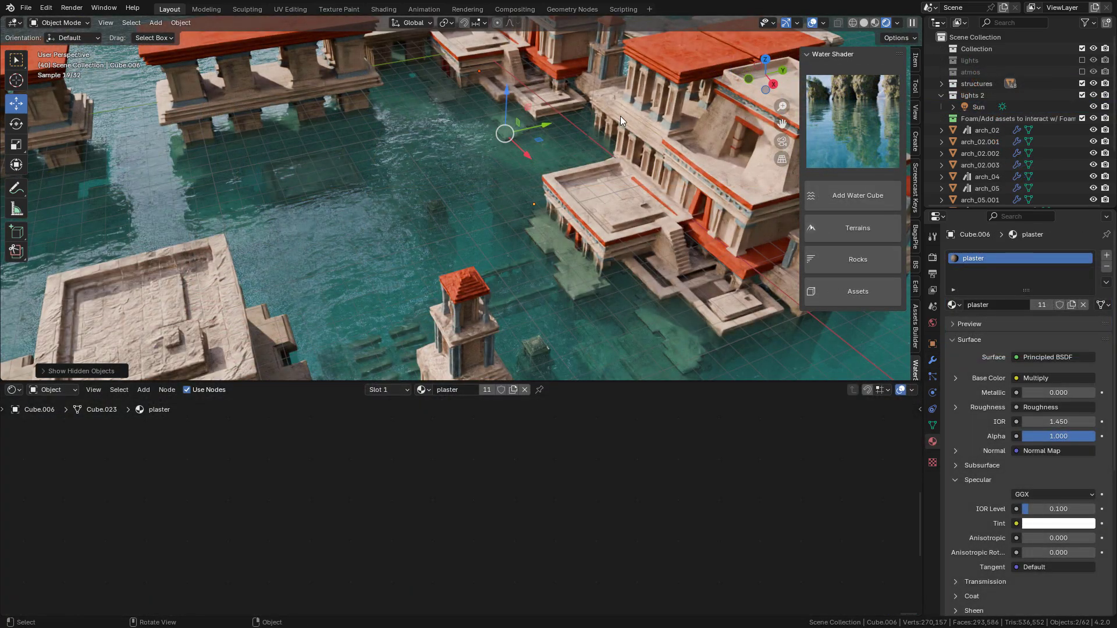
# Select the water surface in the temple scene and enlarge the properties area to show all its WaterMaterial.003 settings
pyautogui.click(533, 175)
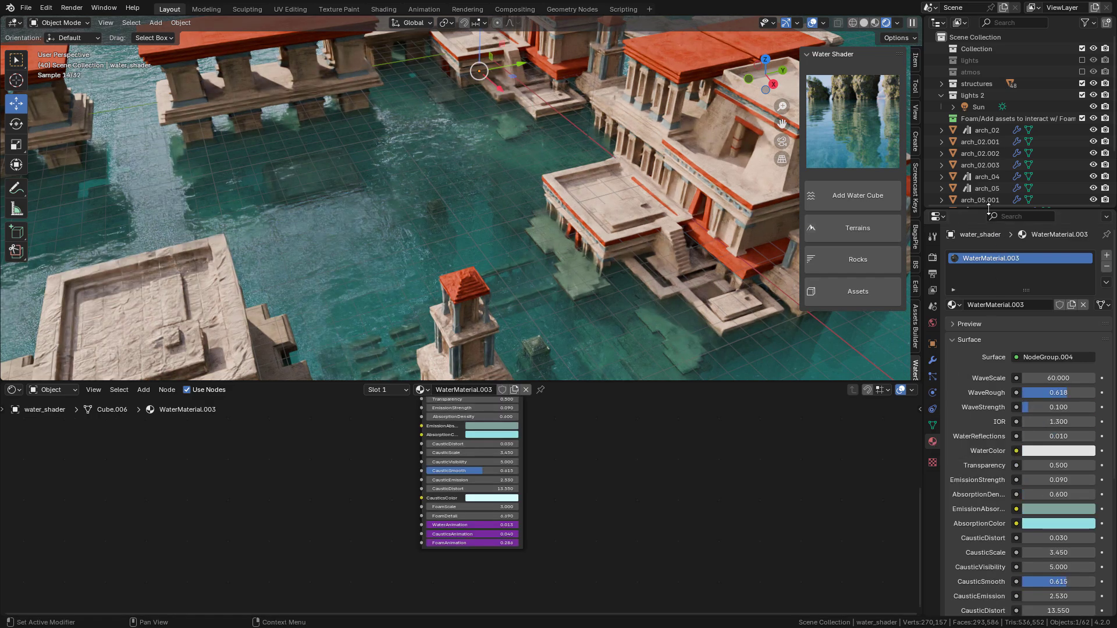
pyautogui.moveTo(989, 208); pyautogui.dragTo(988, 31)
# Try different WaveScale and WaveStrength values on the temple scene's water material, undoing each trial
pyautogui.moveTo(1042, 201); pyautogui.dragTo(987, 200)
pyautogui.hotkey('ctrl', 'z')
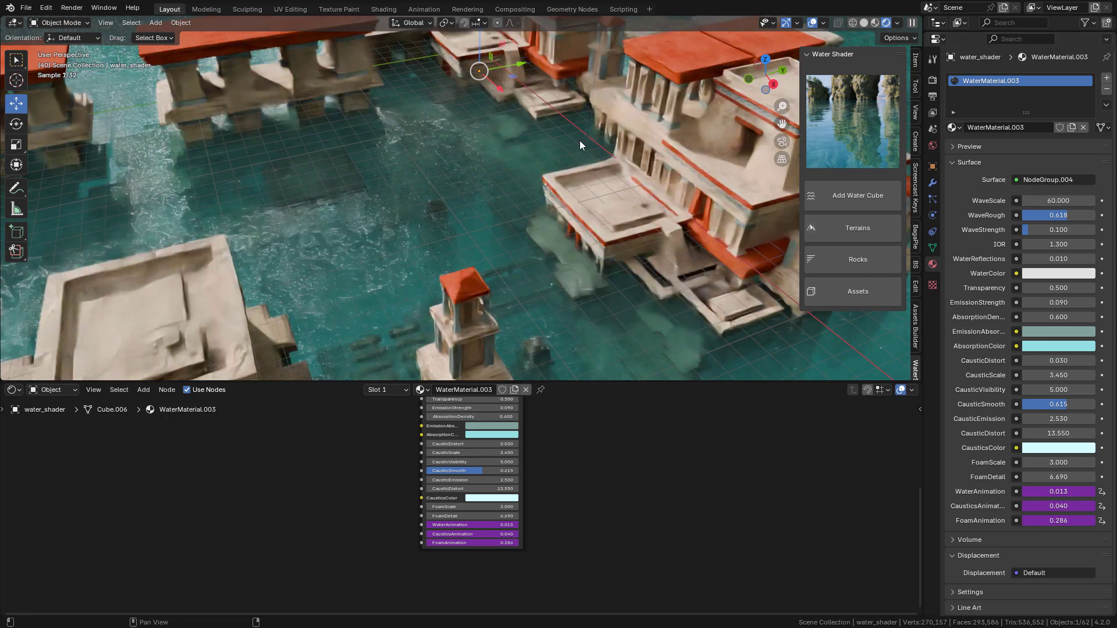
pyautogui.moveTo(1029, 231); pyautogui.dragTo(1079, 243)
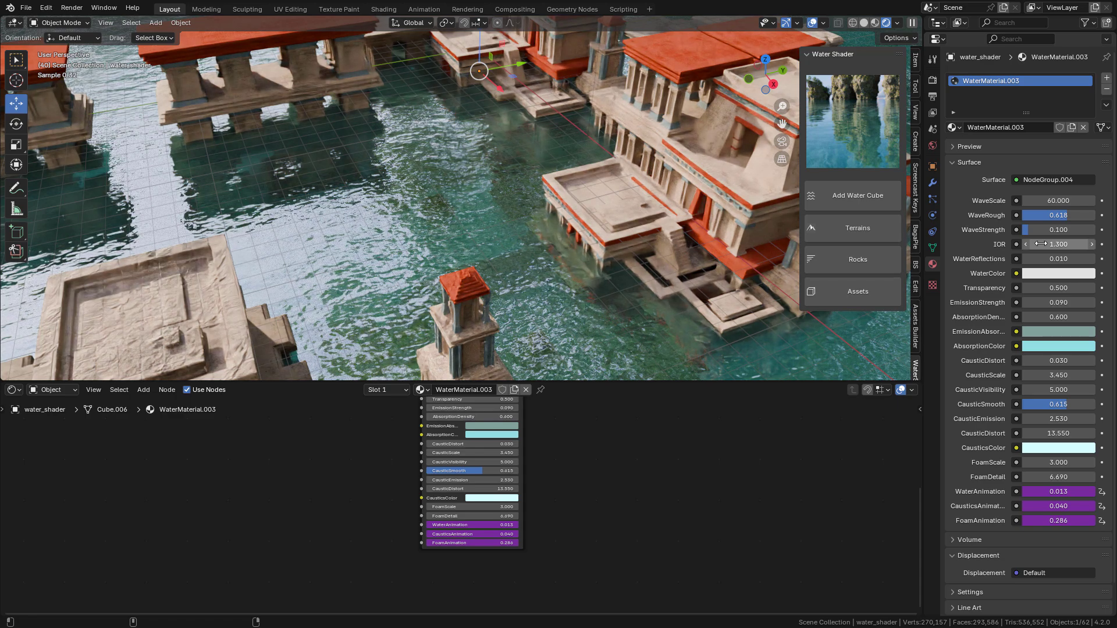
pyautogui.hotkey('ctrl', 'z')
# Try a different WaterColor and a Transparency of 4.100 on the temple scene's water material
pyautogui.click(1037, 274)
pyautogui.moveTo(1020, 138); pyautogui.dragTo(1086, 102)
pyautogui.press('Escape')
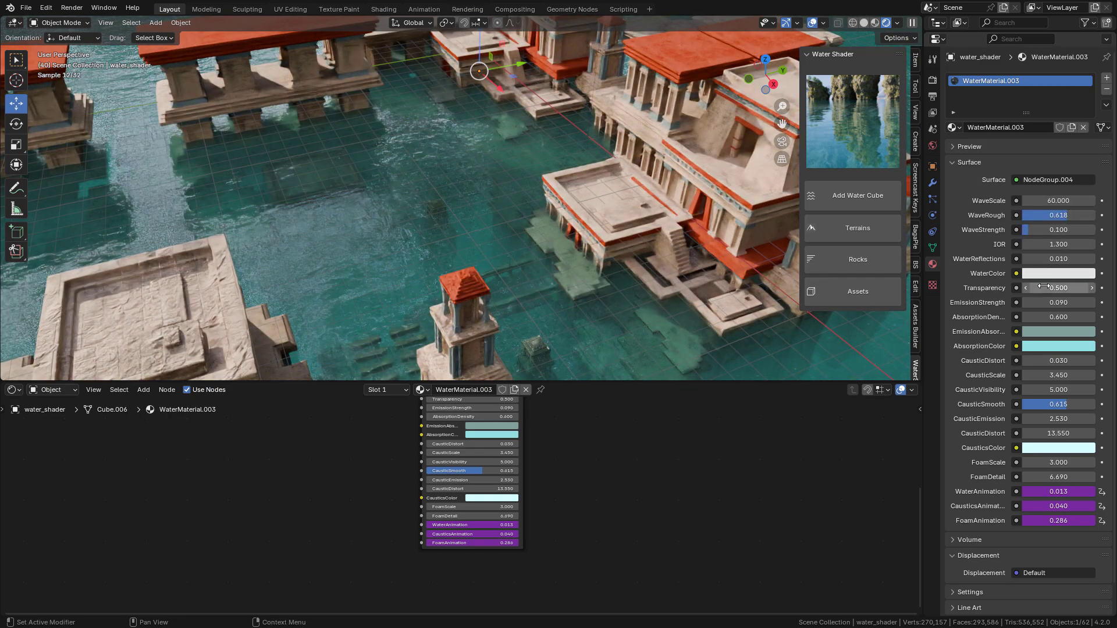
pyautogui.moveTo(1047, 288); pyautogui.dragTo(1088, 288)
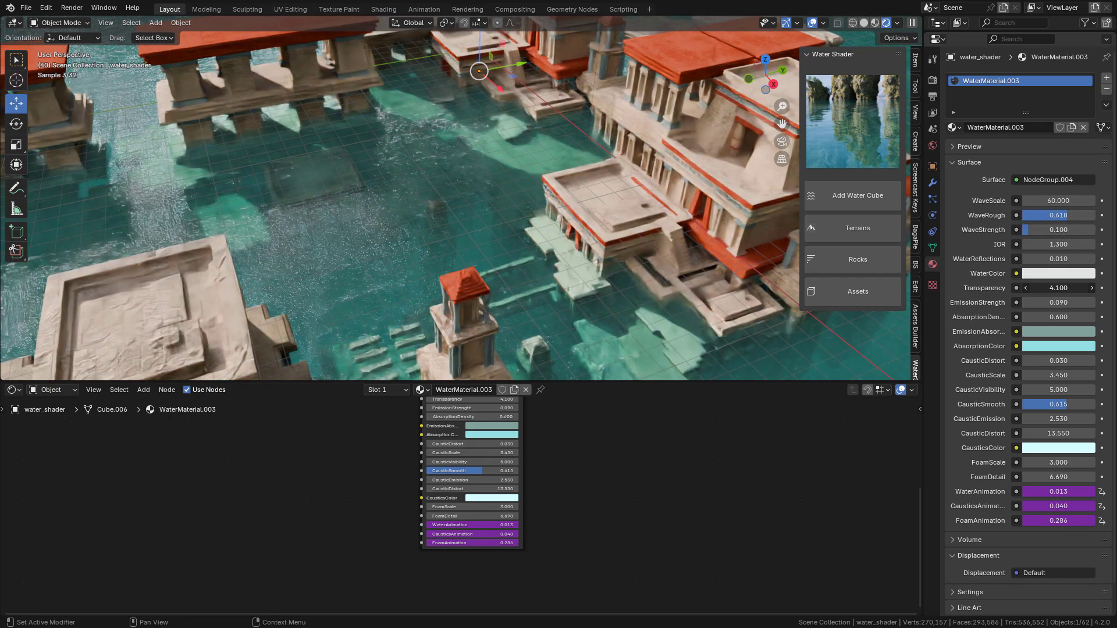
pyautogui.rightClick(1045, 286)
pyautogui.moveTo(1043, 286); pyautogui.dragTo(1058, 317)
# Set the water material's CausticVisibility to 3.170 and try out its second CausticDistort and CausticsColor settings
pyautogui.moveTo(1058, 390); pyautogui.dragTo(1056, 377)
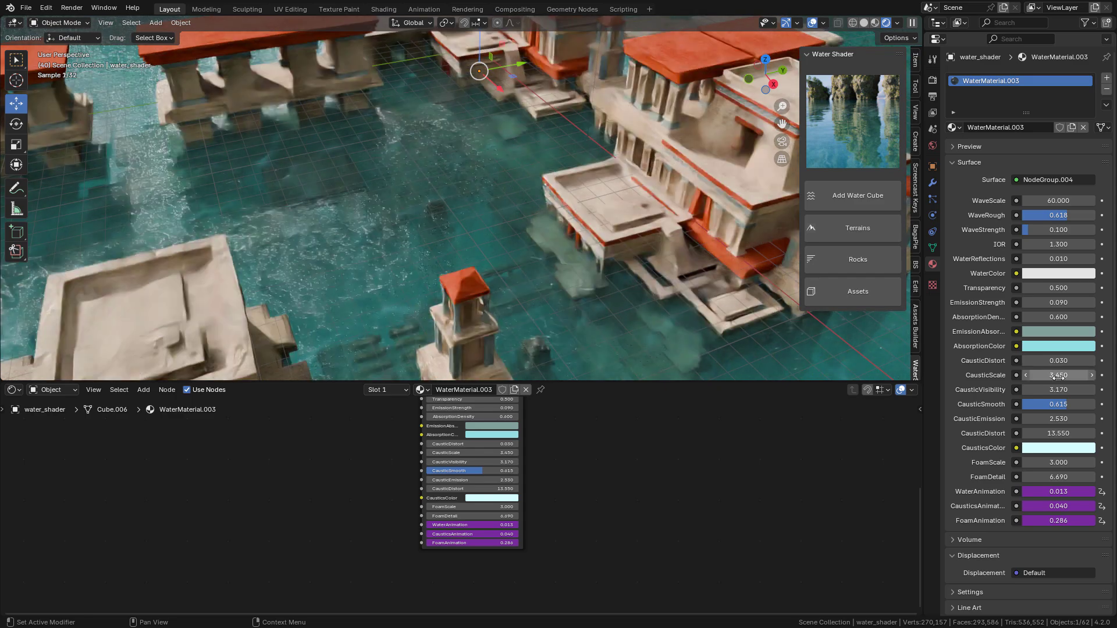
pyautogui.moveTo(1052, 433)
pyautogui.mouseDown()
pyautogui.moveTo(1109, 433)
pyautogui.moveTo(1052, 434)
pyautogui.mouseUp()
pyautogui.click(1055, 448)
pyautogui.moveTo(1027, 336); pyautogui.dragTo(1025, 307)
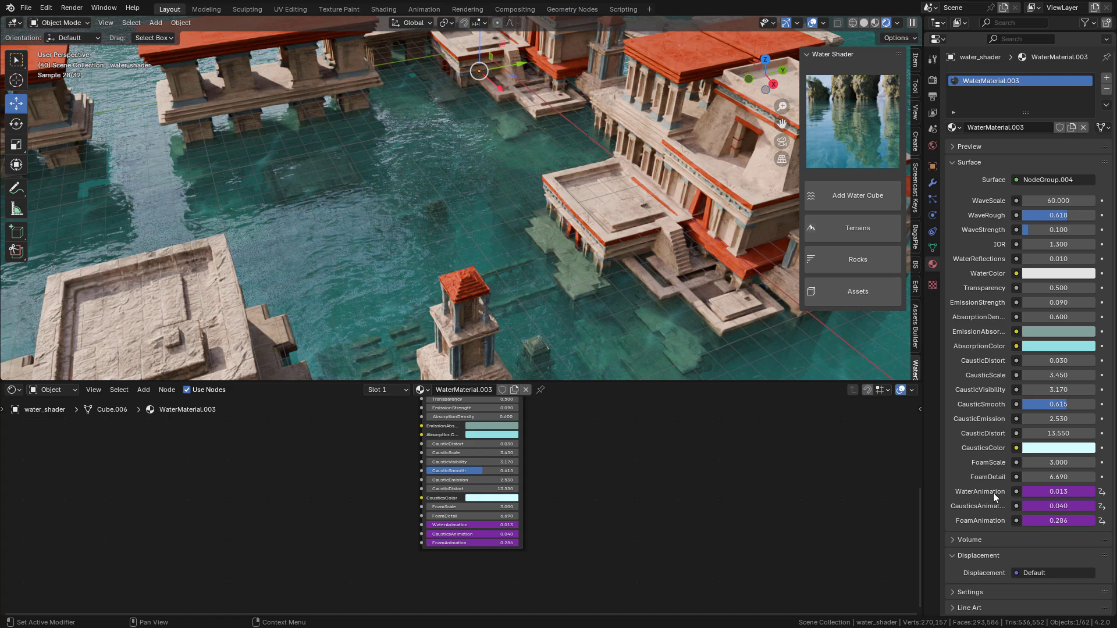
# Edit the WaterAnimation driver of the water material to use the scripted expression frame/3500
pyautogui.moveTo(981, 492)
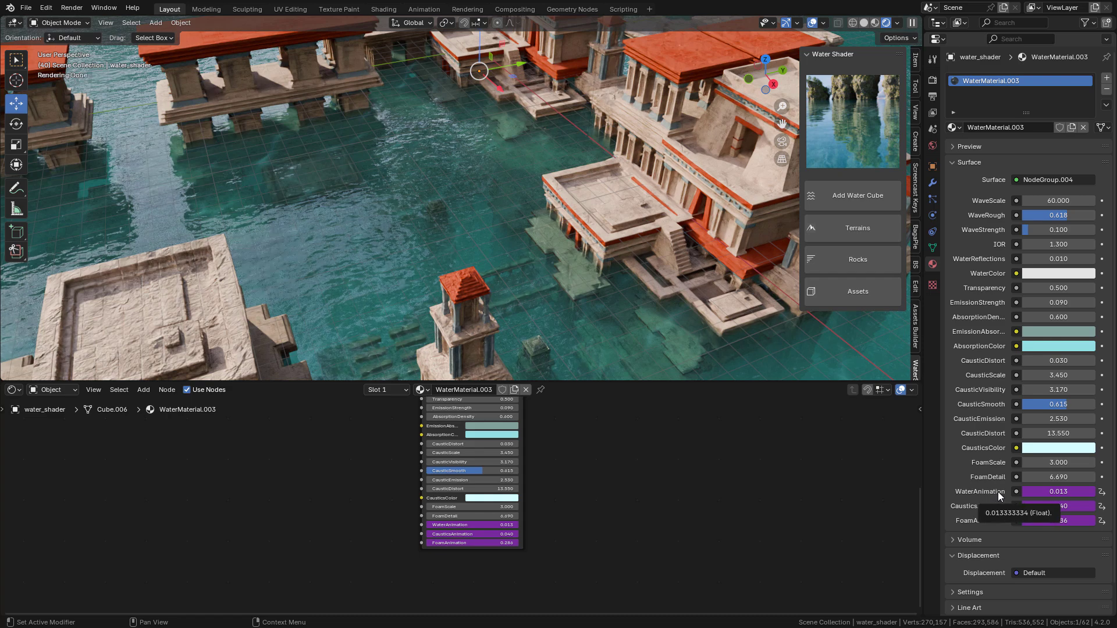
pyautogui.rightClick(1056, 495)
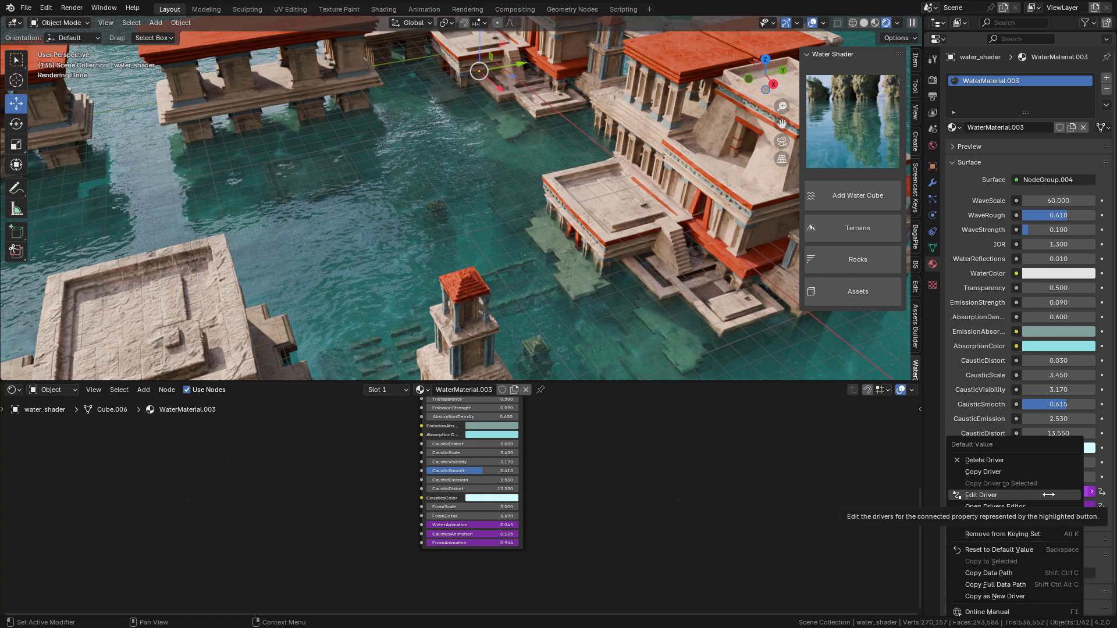
pyautogui.click(981, 495)
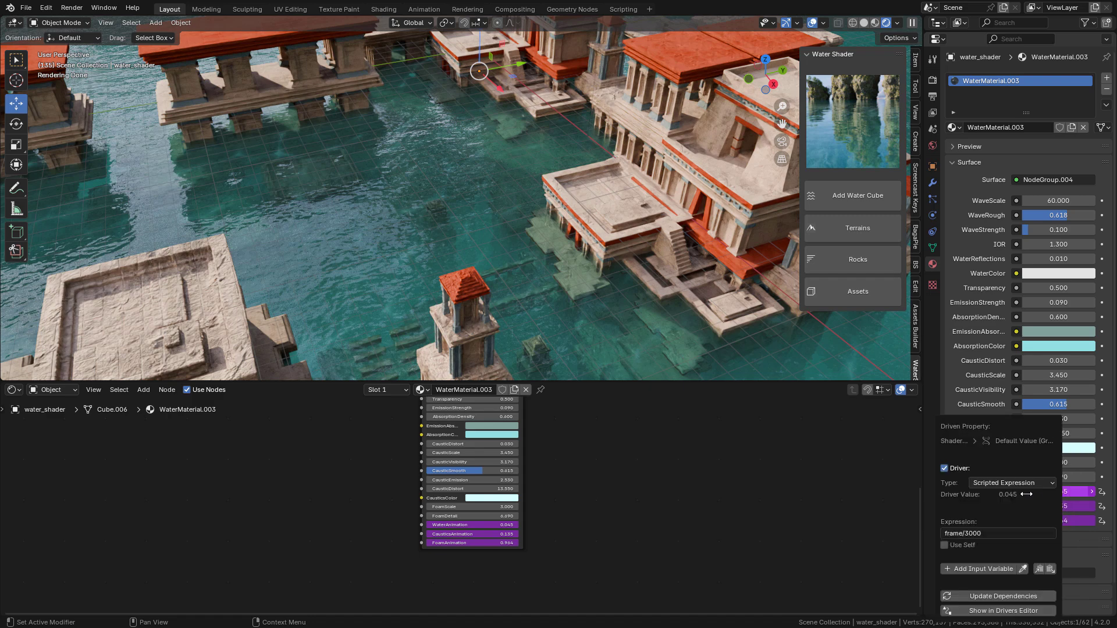
pyautogui.click(966, 533)
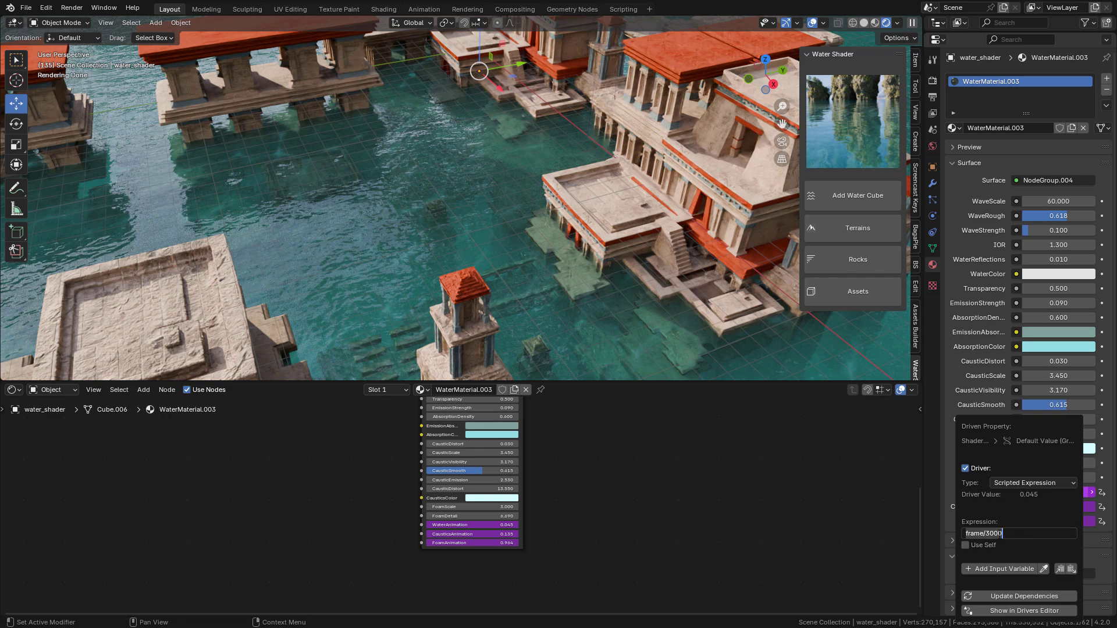
pyautogui.click(987, 534)
pyautogui.write('3500')
pyautogui.press('Return')
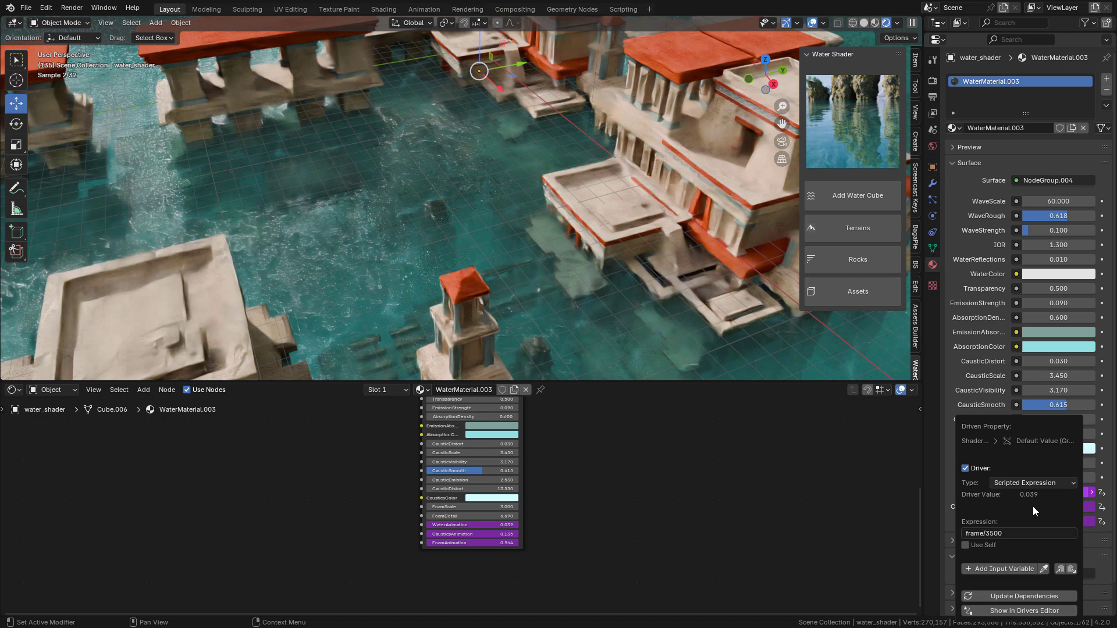